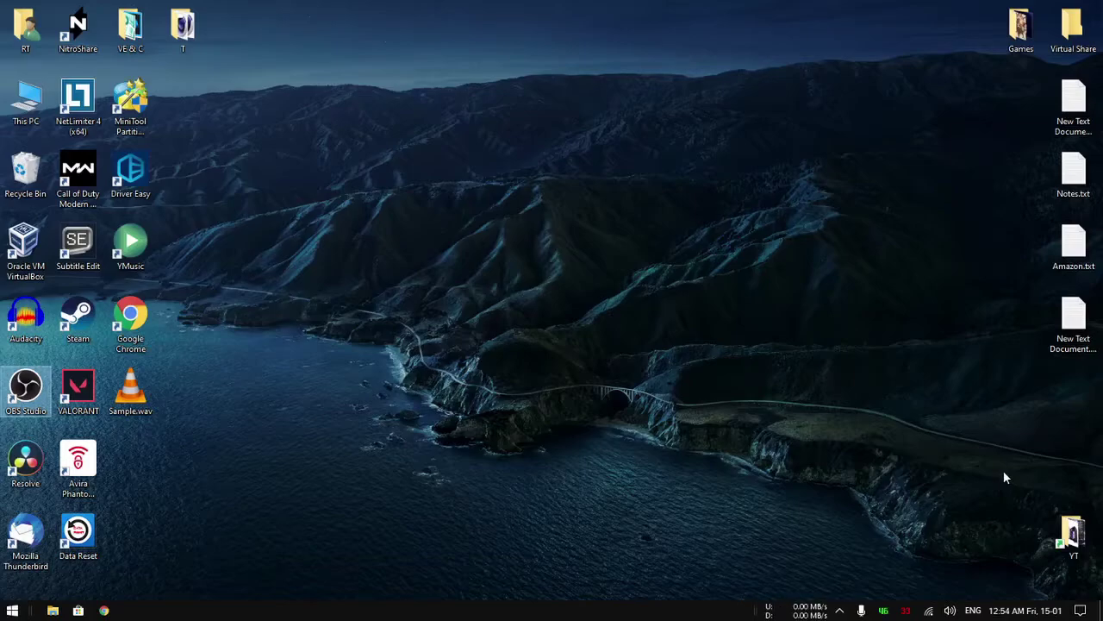
Step: Set the recording device to Microphone (Realtek(R) Audio) and briefly monitor its input level
click(649, 253)
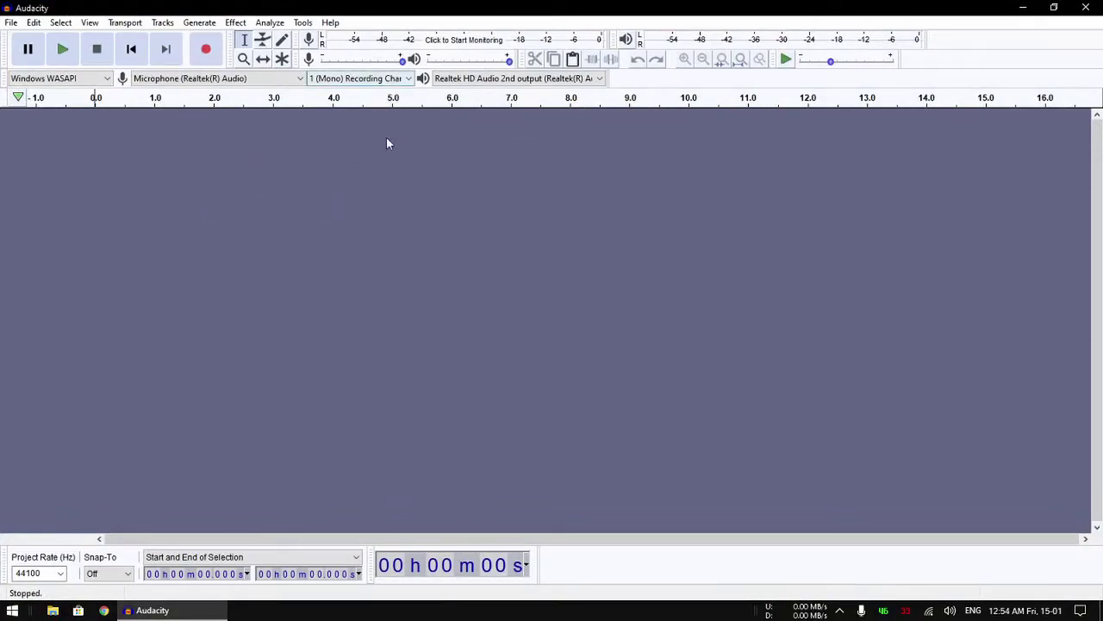
click(193, 81)
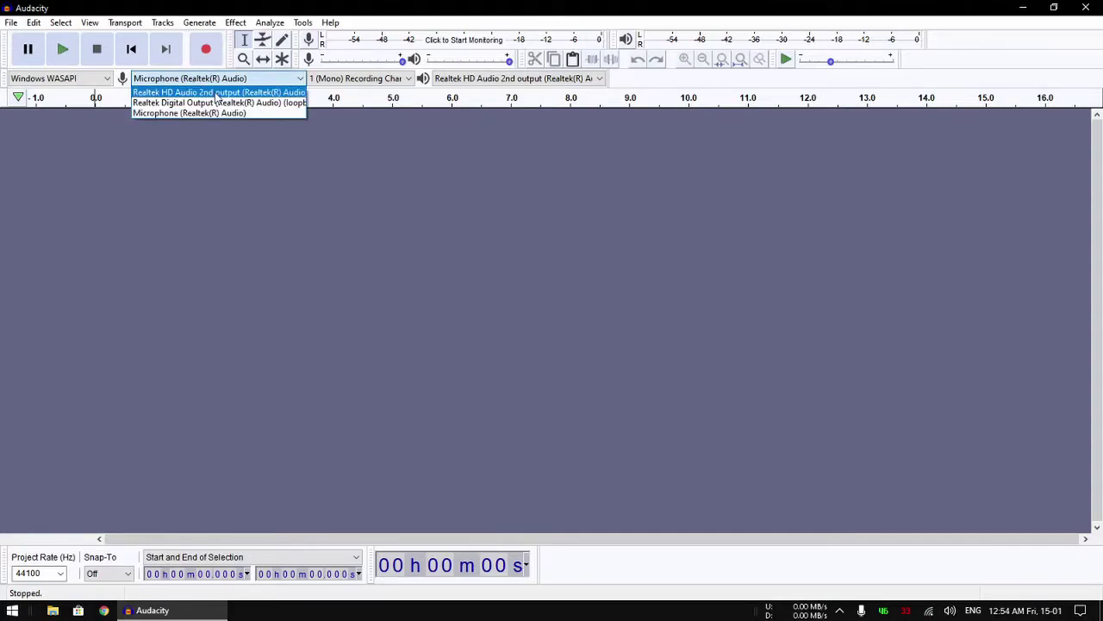
click(195, 81)
click(195, 81)
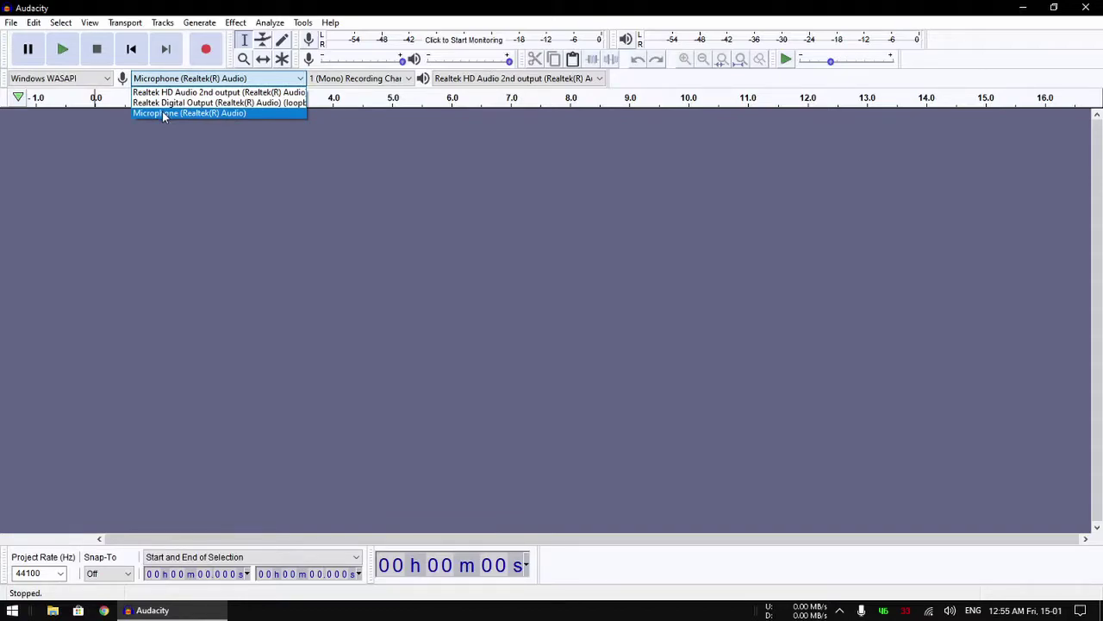
click(163, 115)
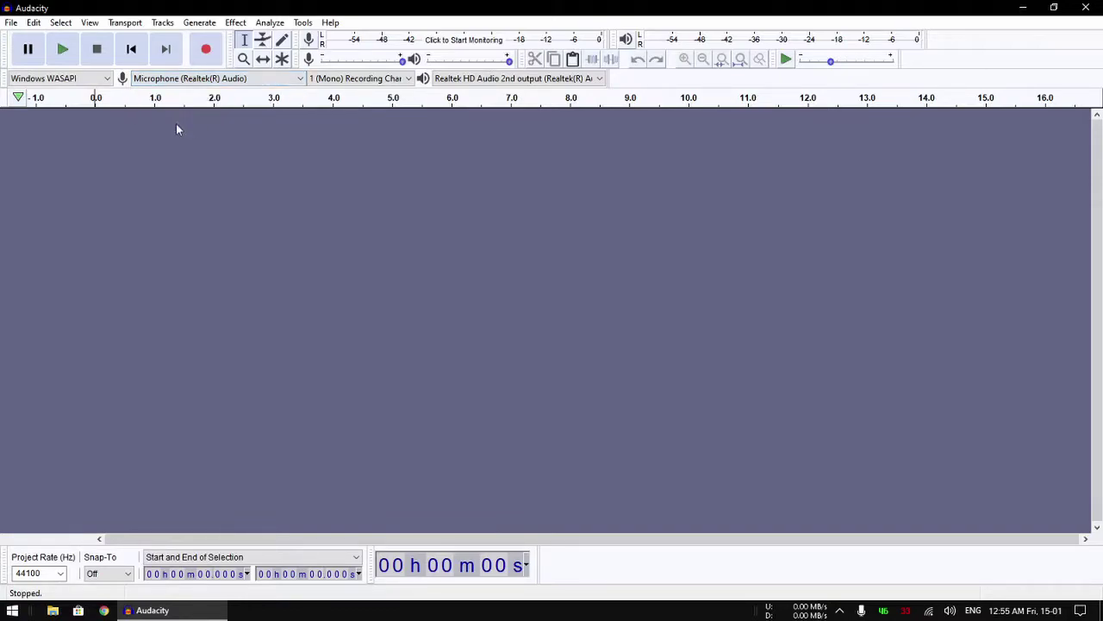
click(472, 45)
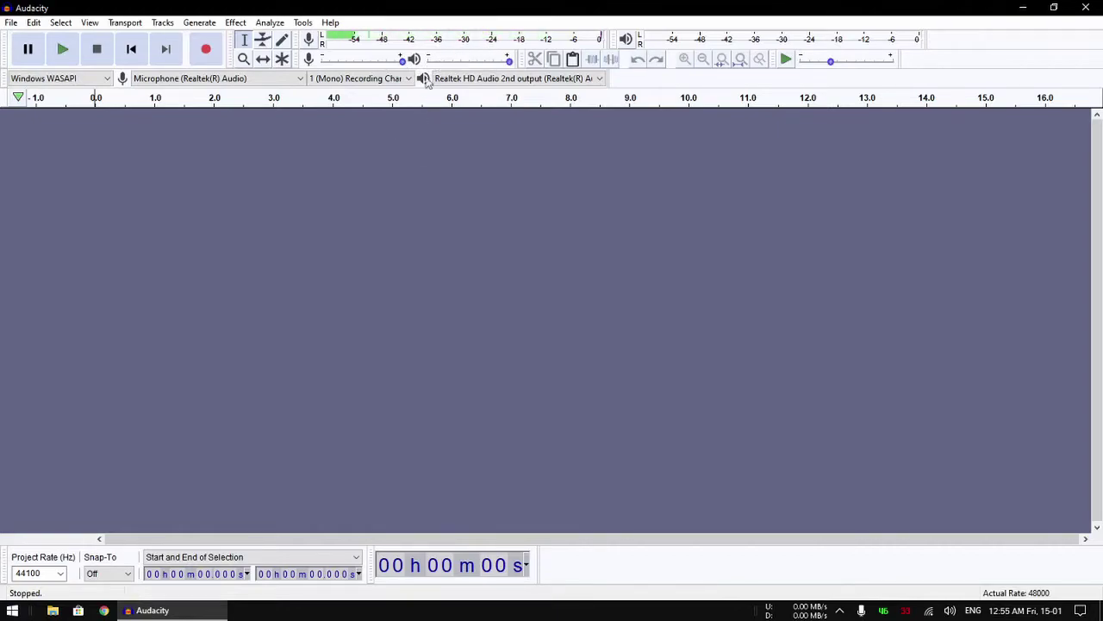
click(460, 41)
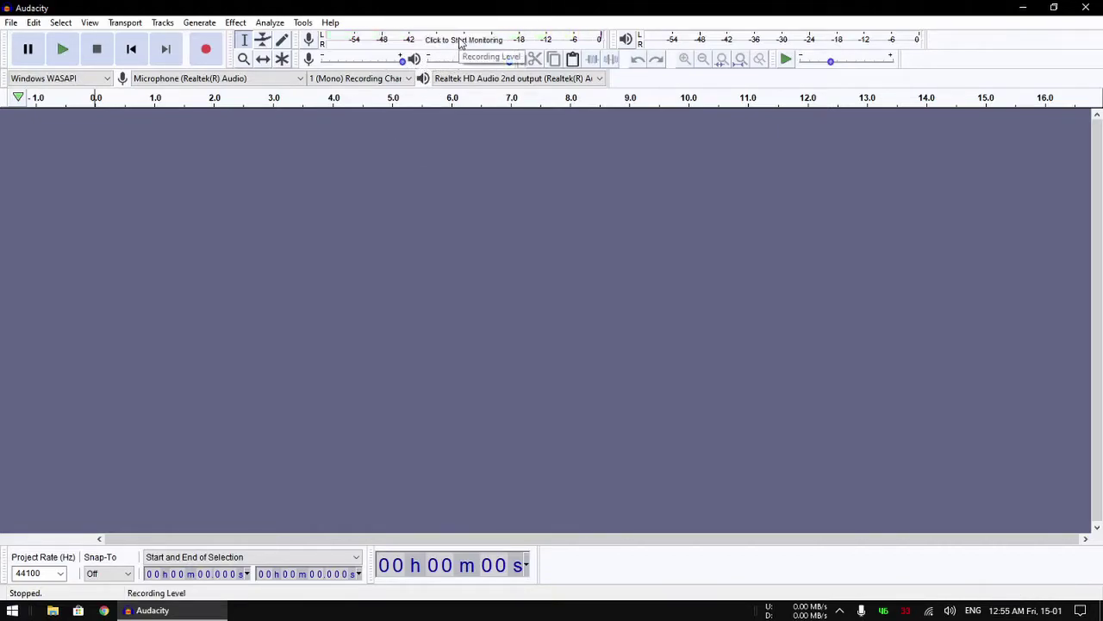
Step: Set recording to 2 (Stereo) channels and the playback device to Realtek HD Audio 2nd output
click(369, 79)
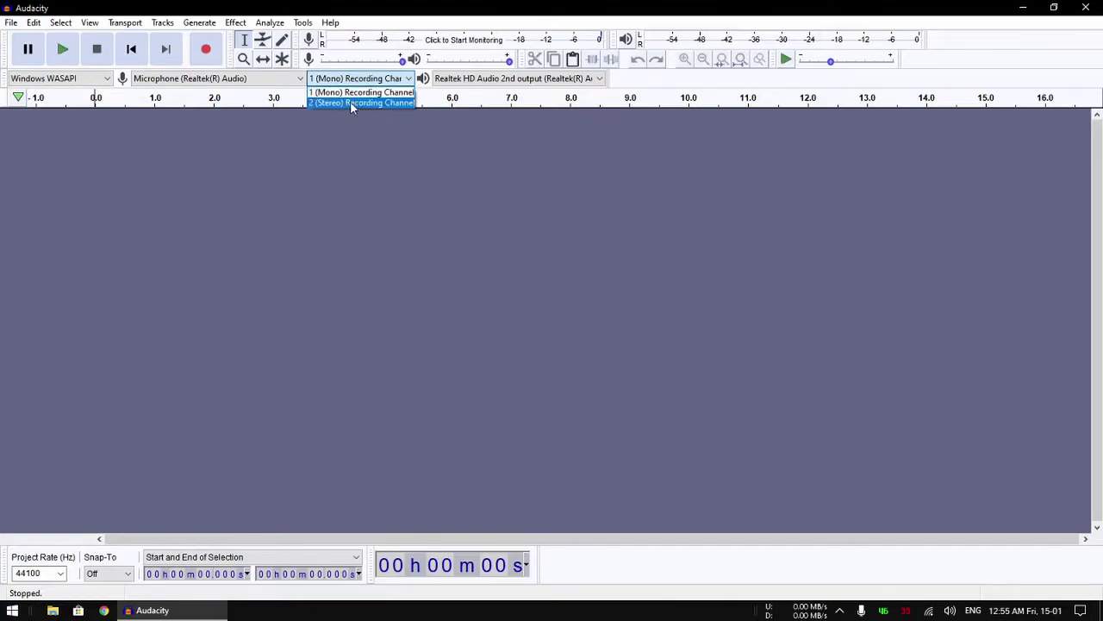
click(351, 104)
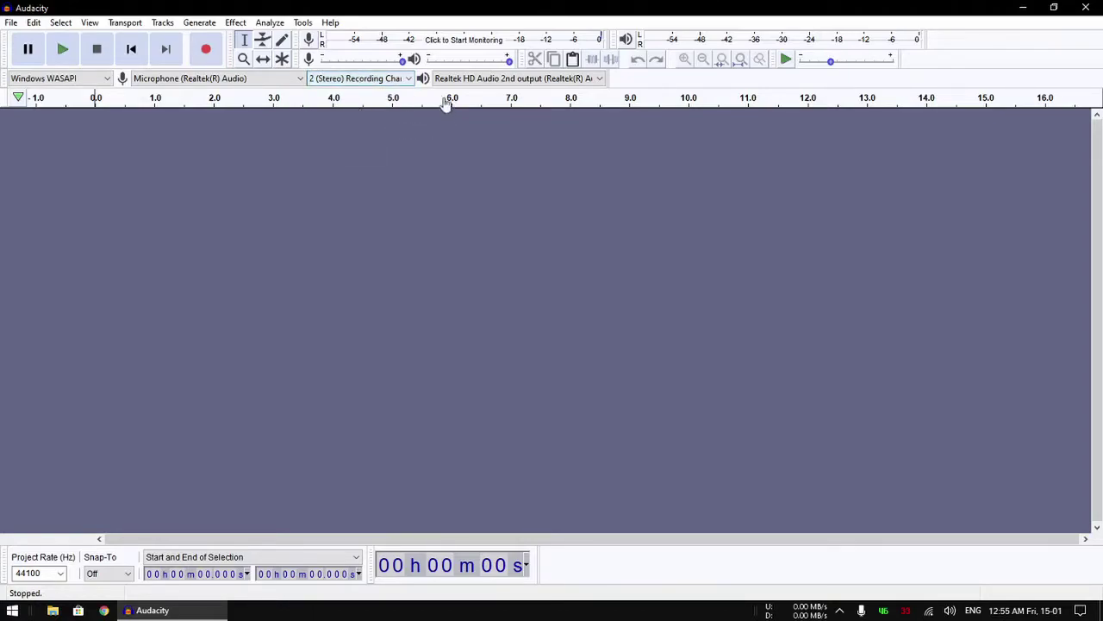
click(535, 80)
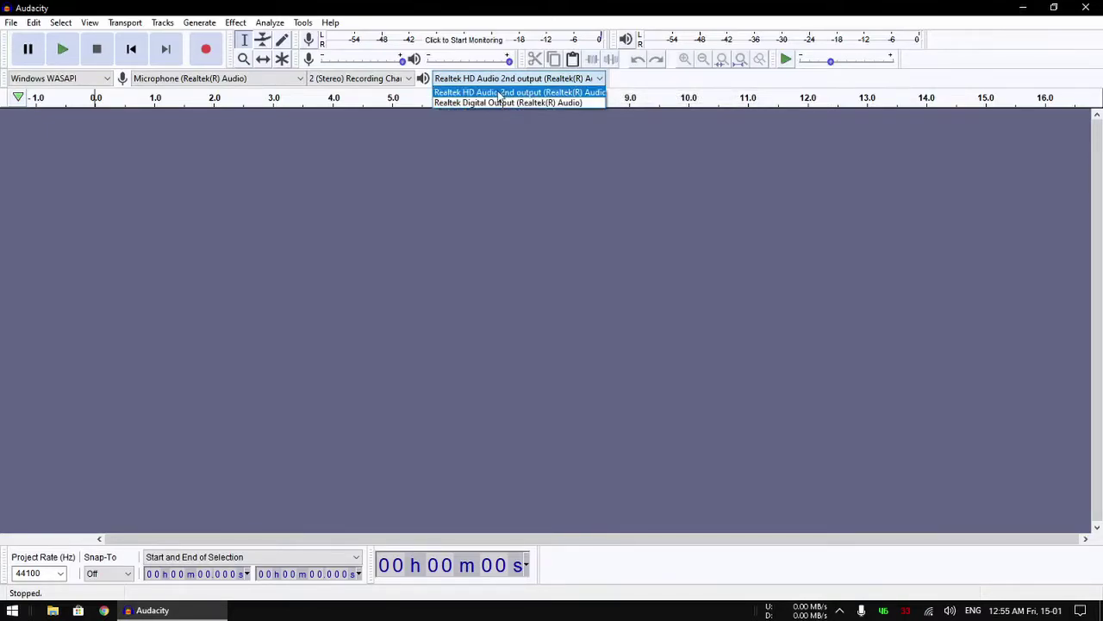
click(499, 95)
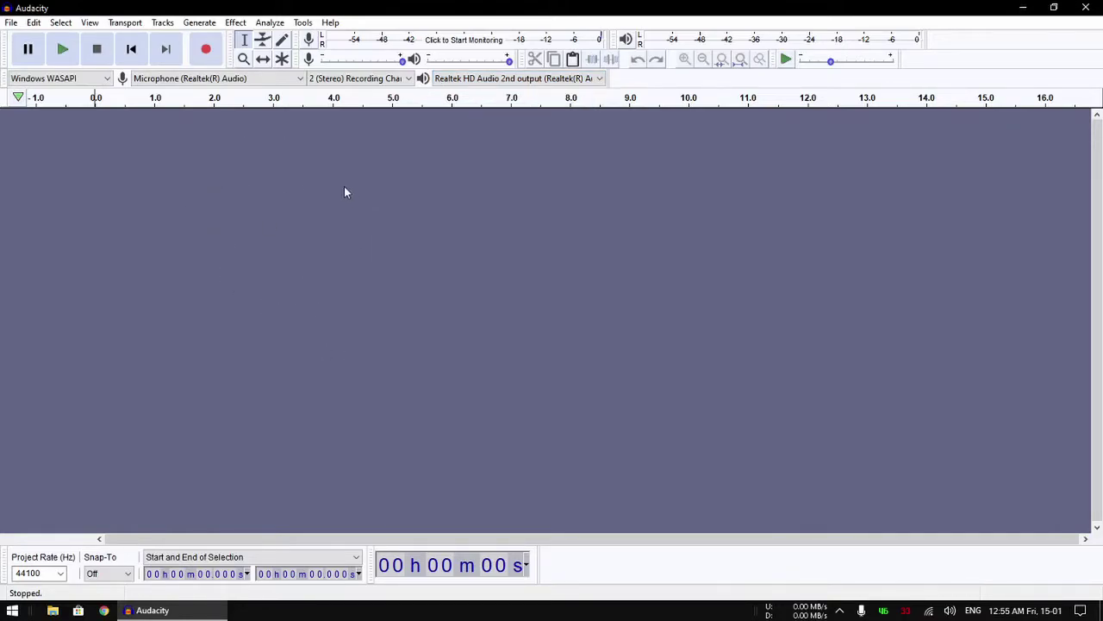
click(298, 80)
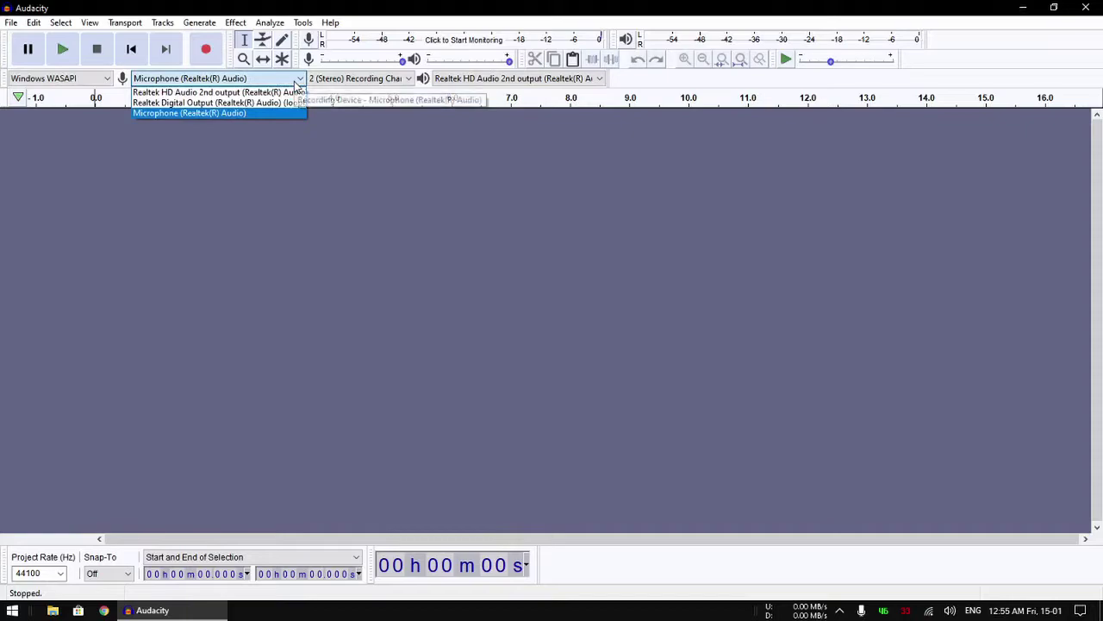
click(417, 176)
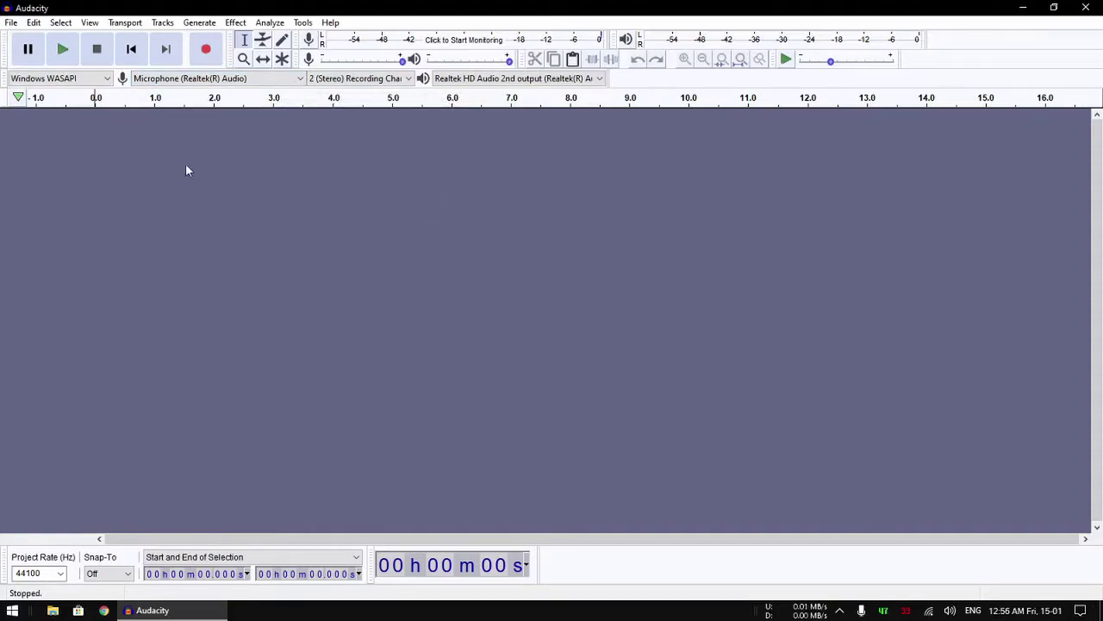
Step: Import Sample.wav from the desktop as an audio track and maximize the editor window
drag(555, 7, 672, 59)
drag(130, 390, 626, 296)
key(super+Up)
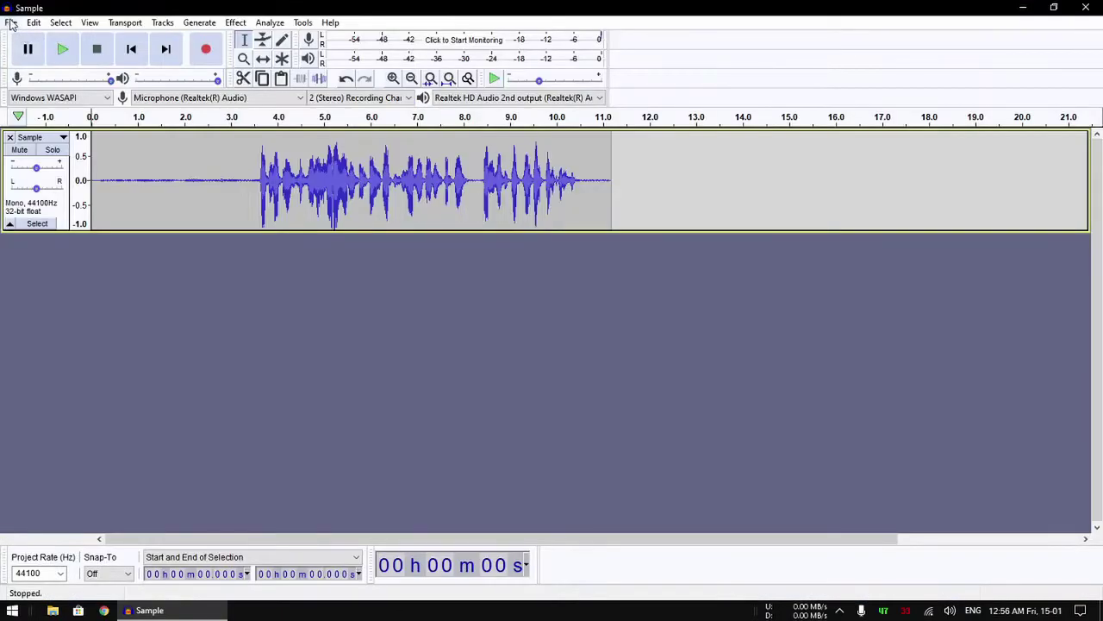
Step: Review the project save and export options, and the available editing, track and effect commands
click(12, 23)
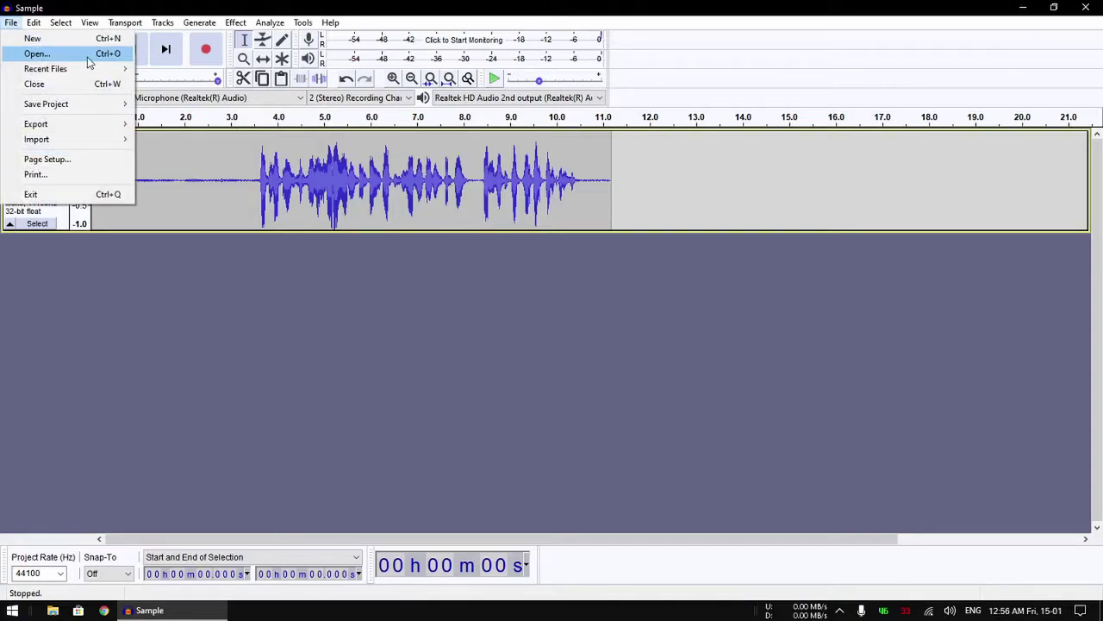
click(12, 24)
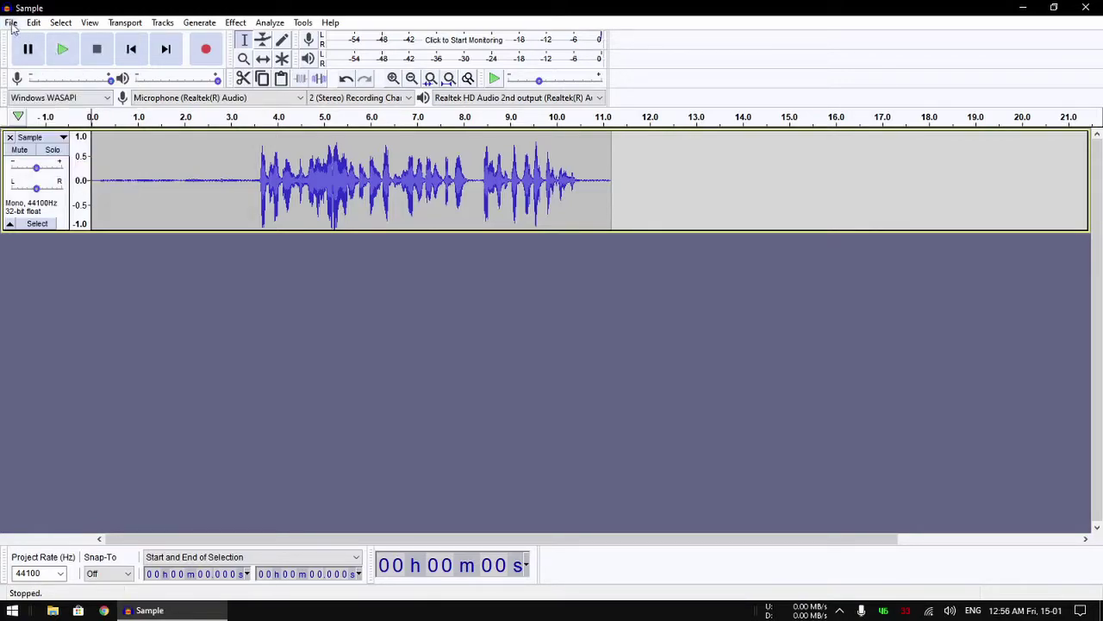
click(11, 24)
mouse_move(44, 107)
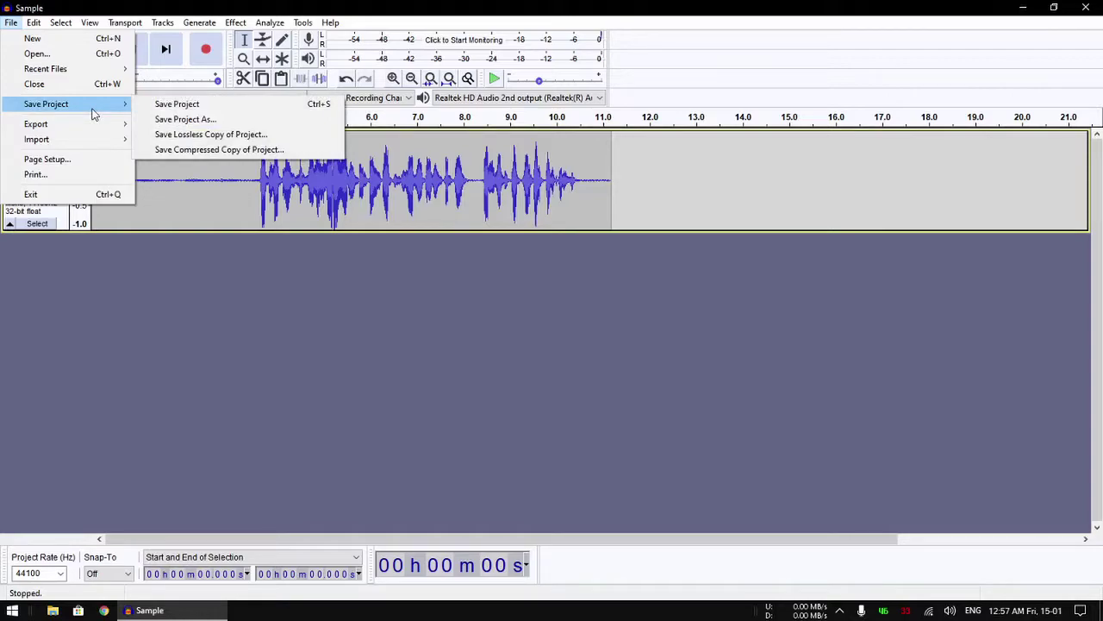
mouse_move(69, 123)
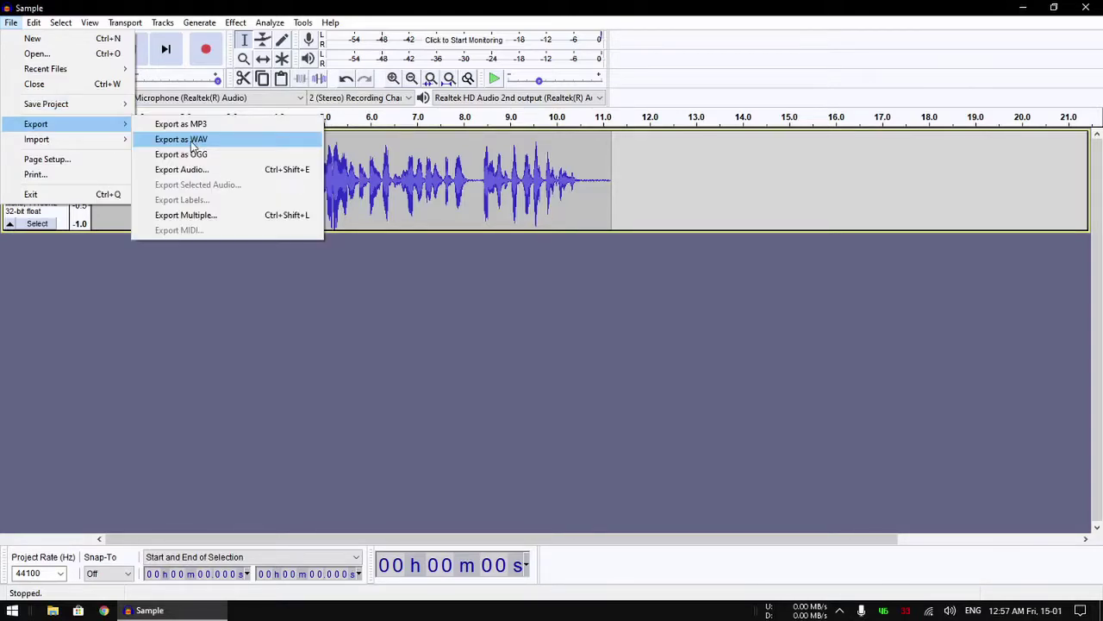
click(107, 283)
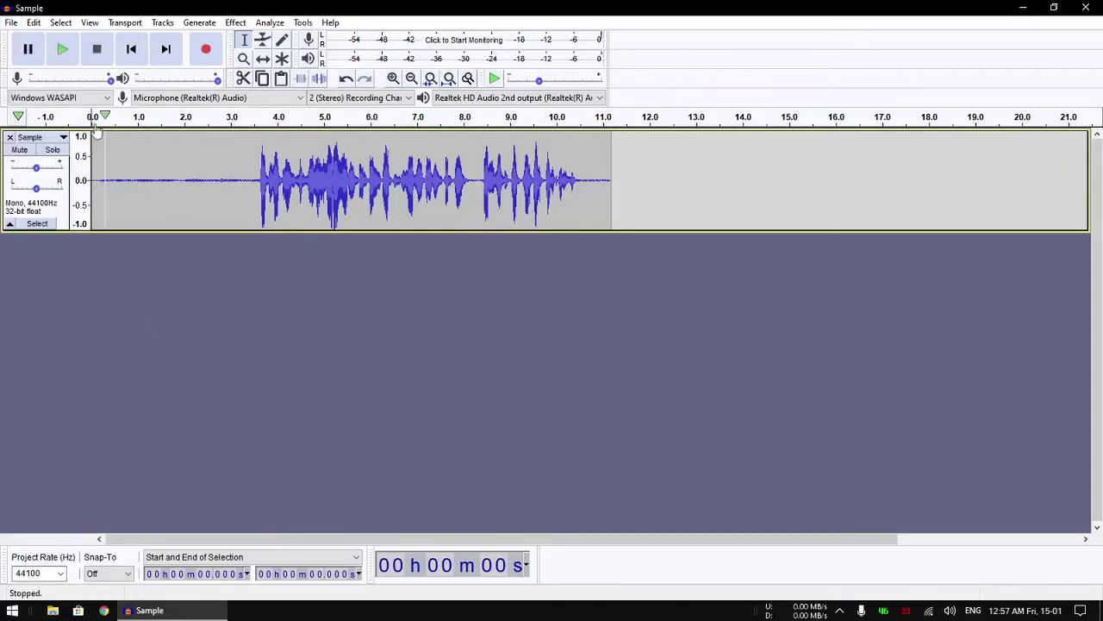
click(34, 22)
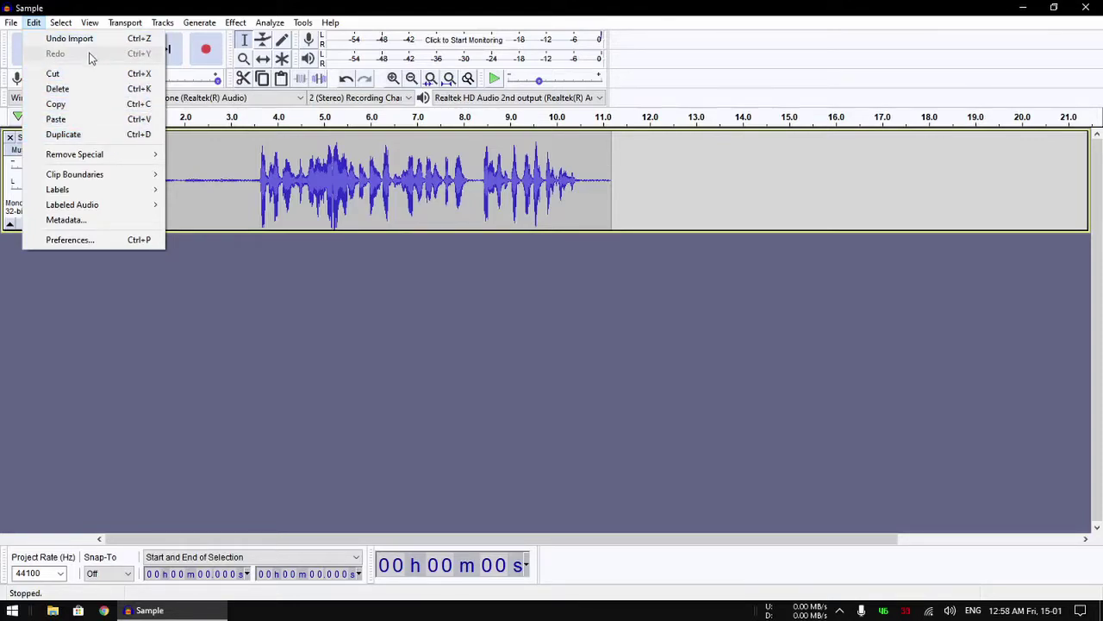
click(95, 24)
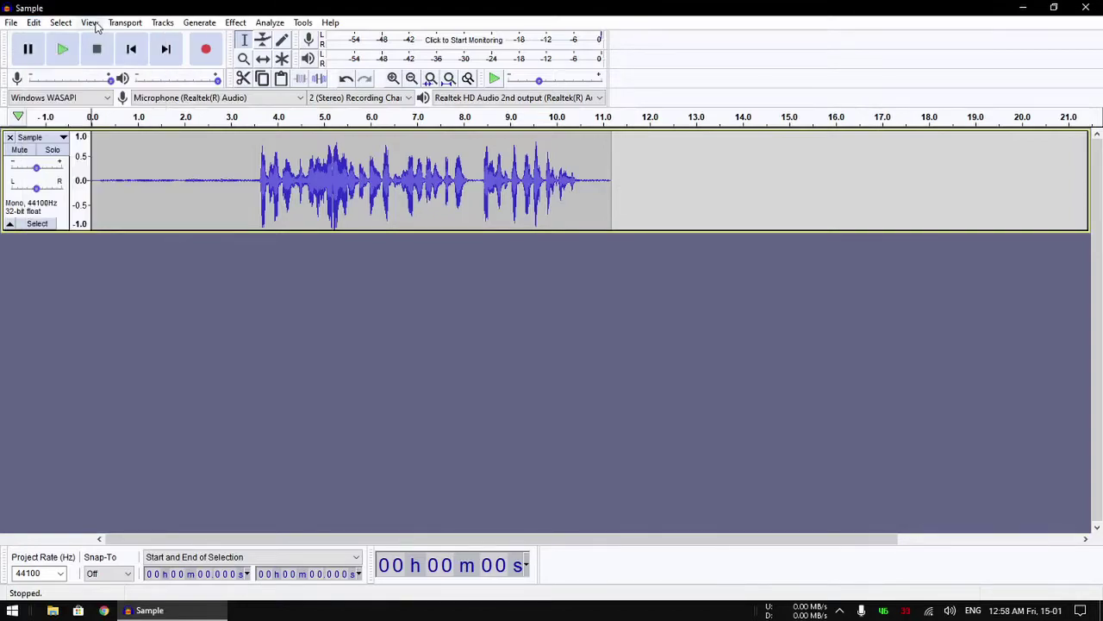
click(91, 23)
mouse_move(125, 23)
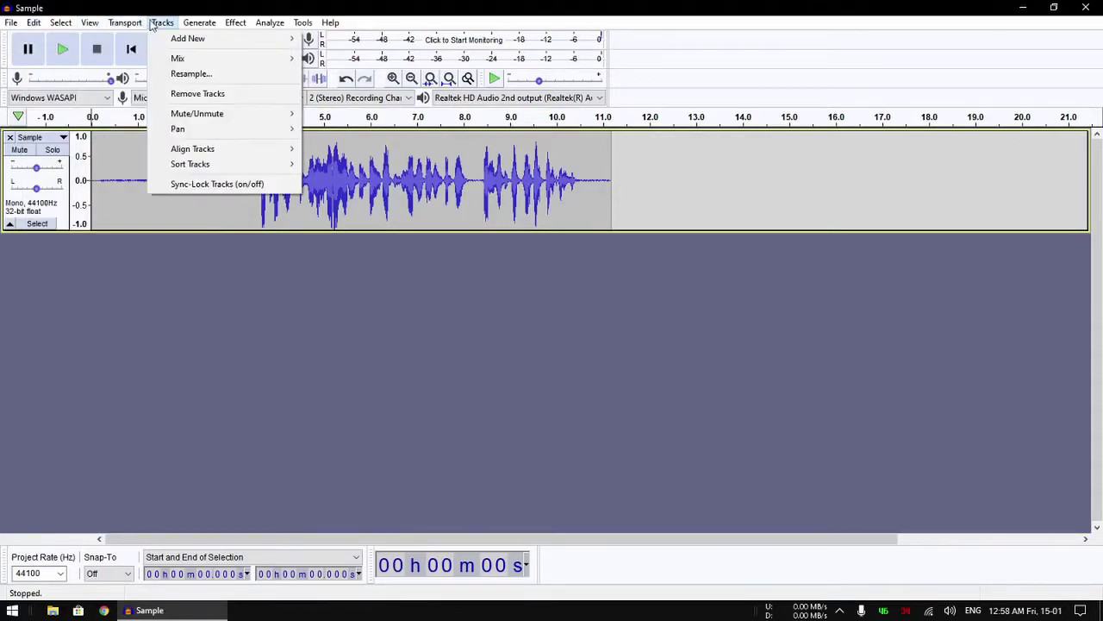
mouse_move(195, 24)
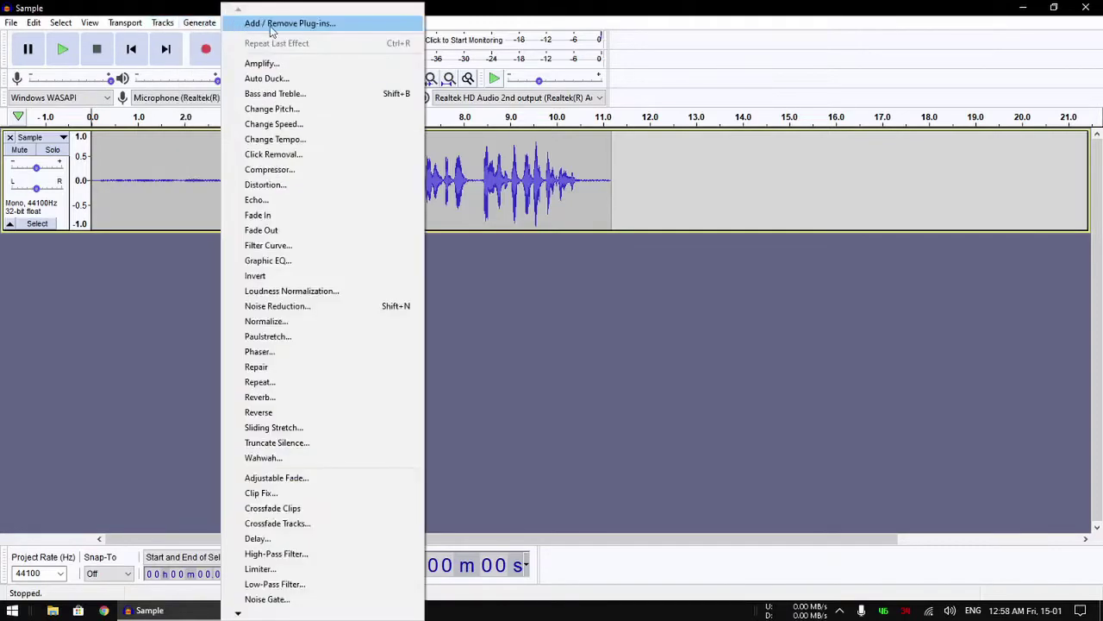
click(263, 248)
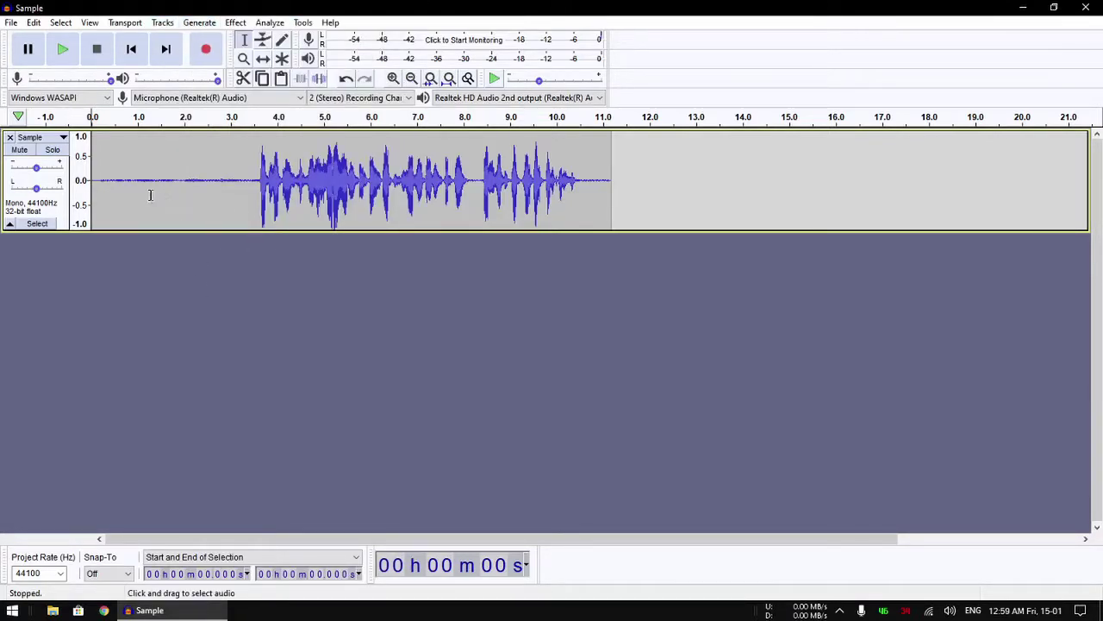
Step: Play the sample track from about 0.09 s to hear its background noise, and stop playback
click(101, 190)
key(space)
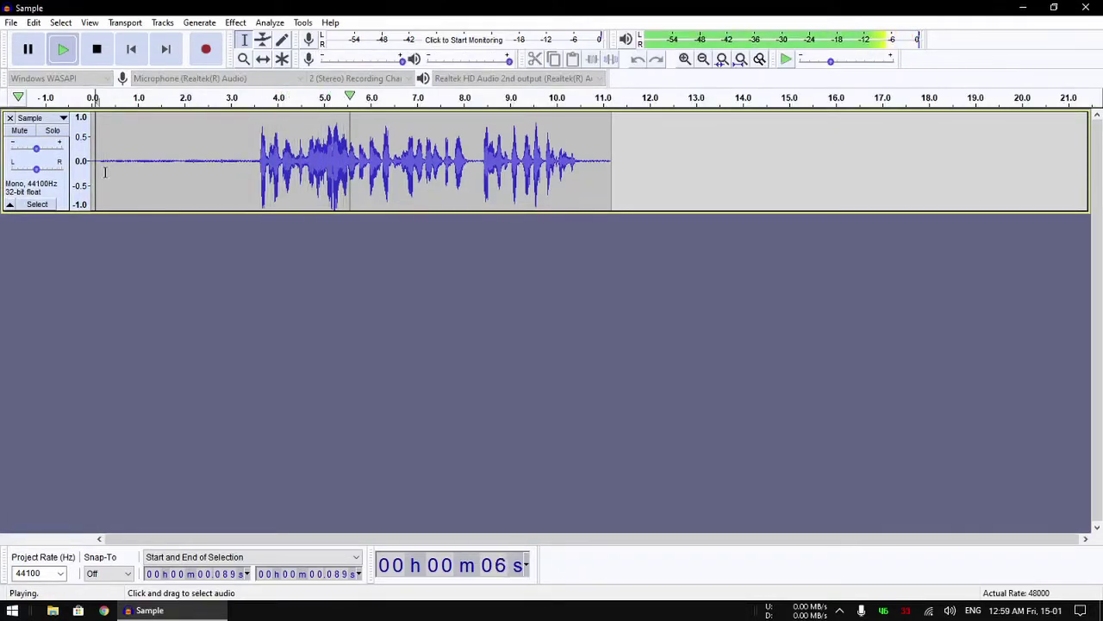
key(space)
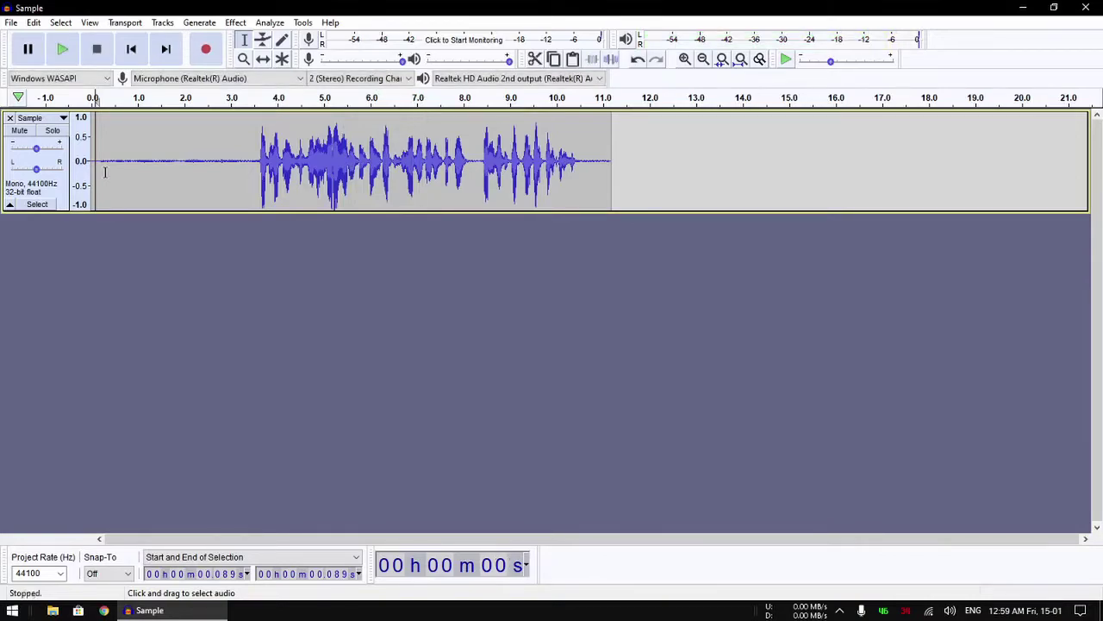
Step: Capture a Noise Reduction profile from the speech-free section between about 0.98 s and 2.37 s
drag(130, 151, 214, 178)
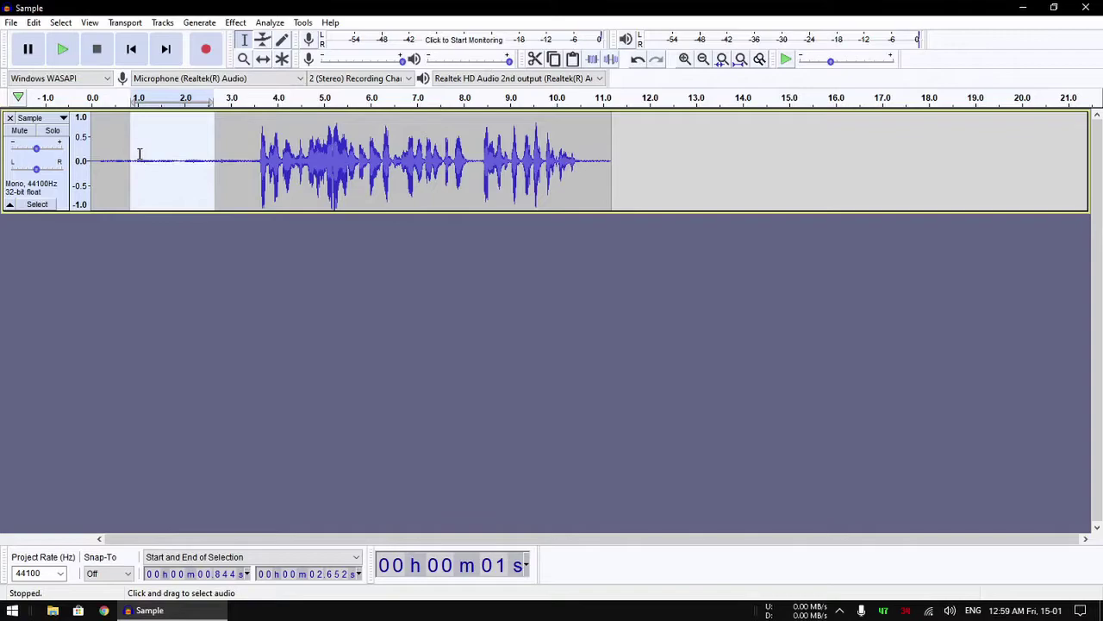
drag(138, 163, 200, 168)
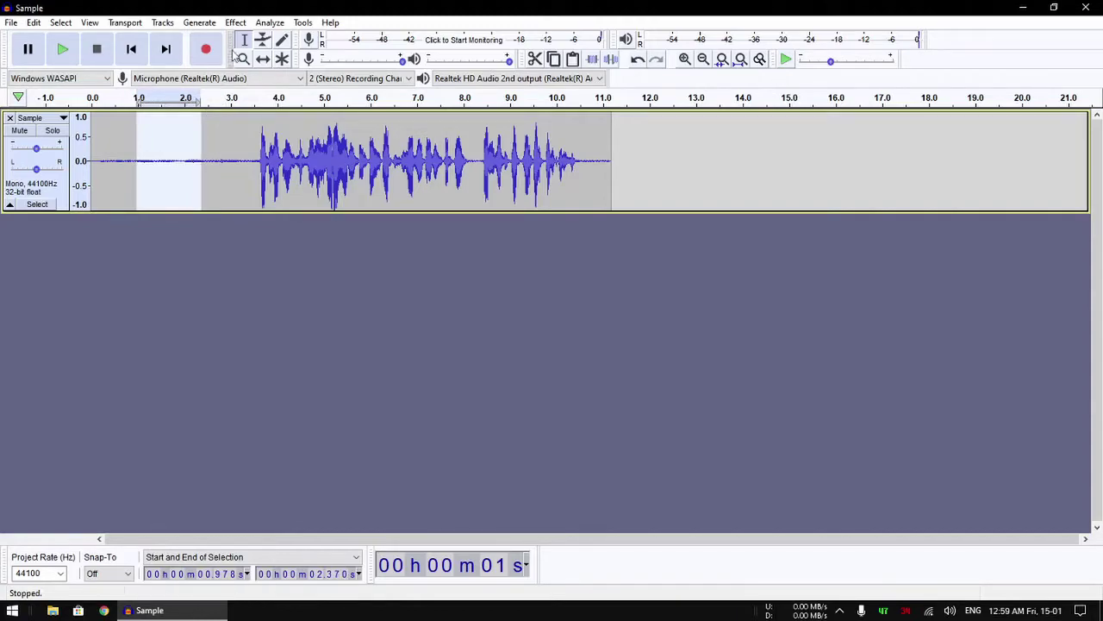
click(236, 23)
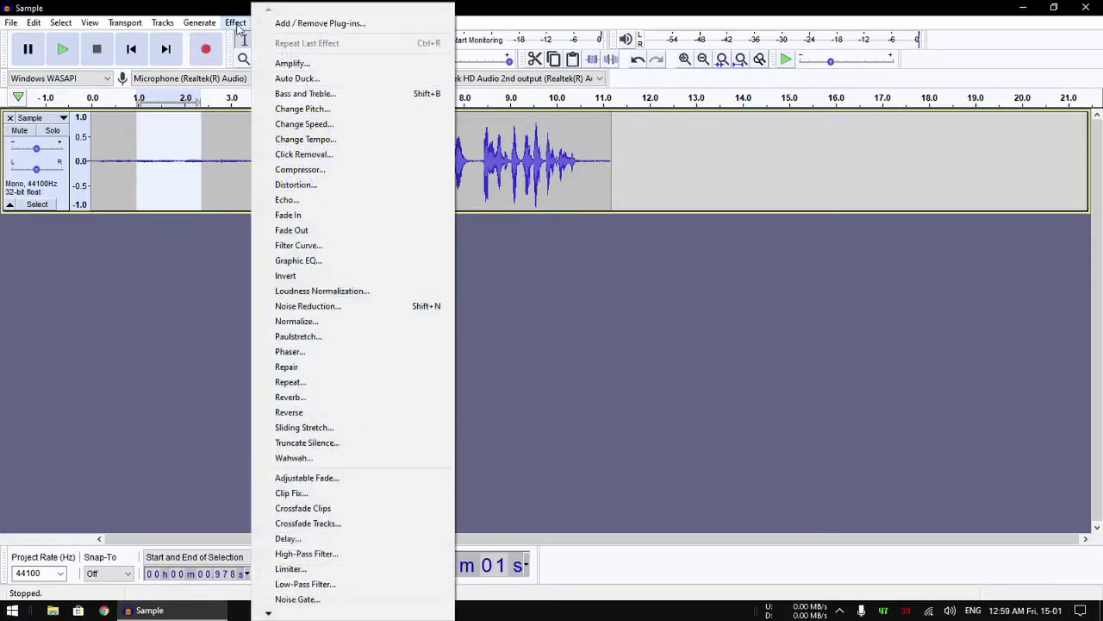
click(303, 307)
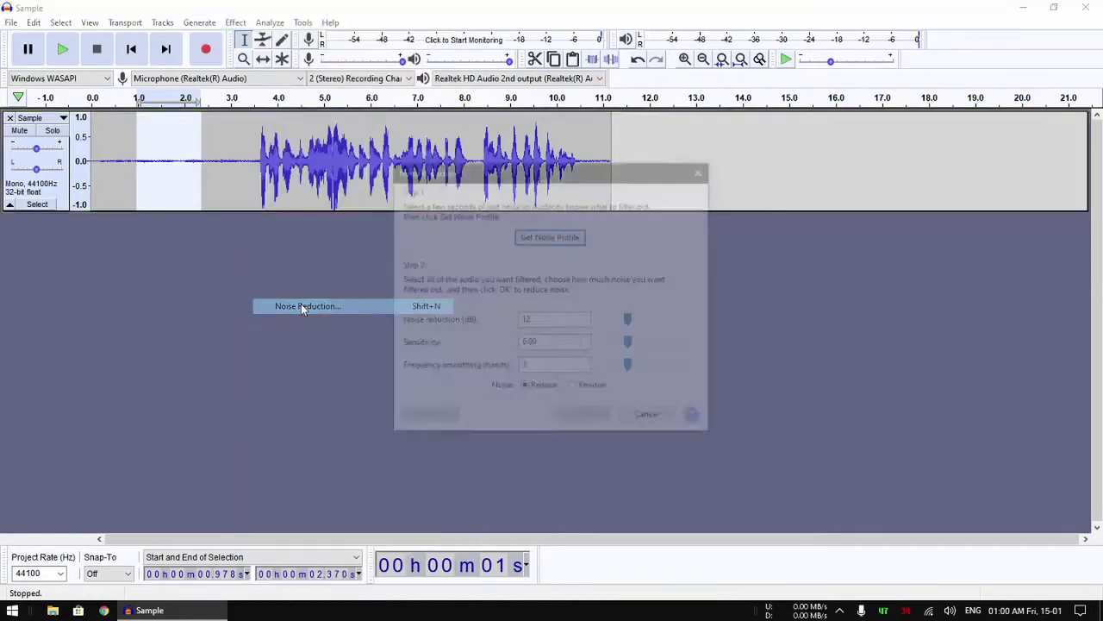
click(557, 237)
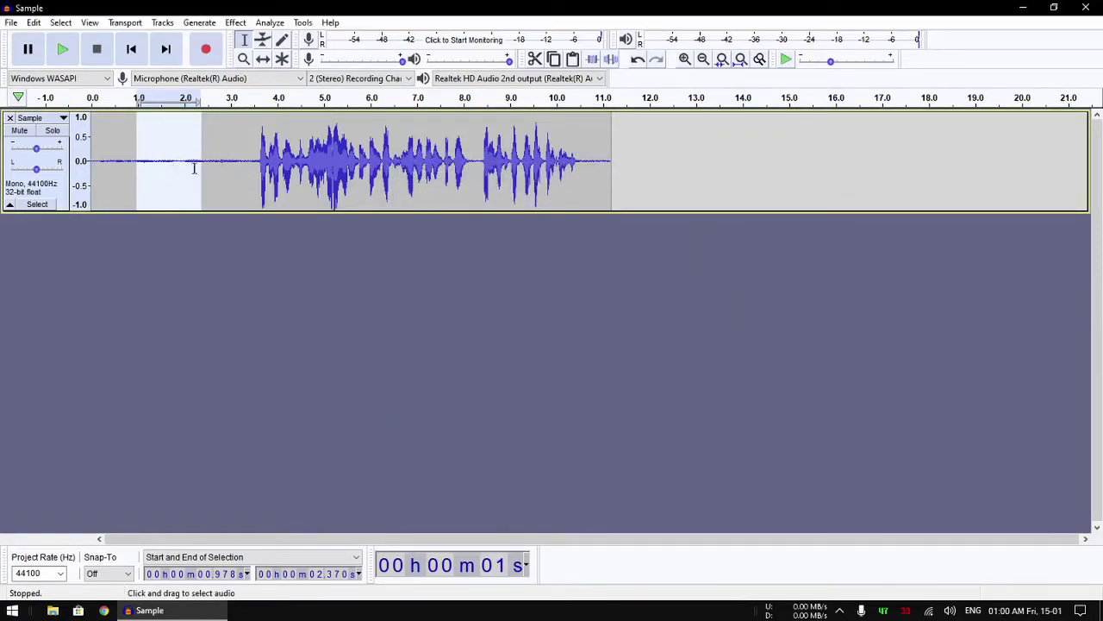
Step: Apply Noise Reduction to the entire sample clip using the captured profile and the last-used settings
double_click(258, 162)
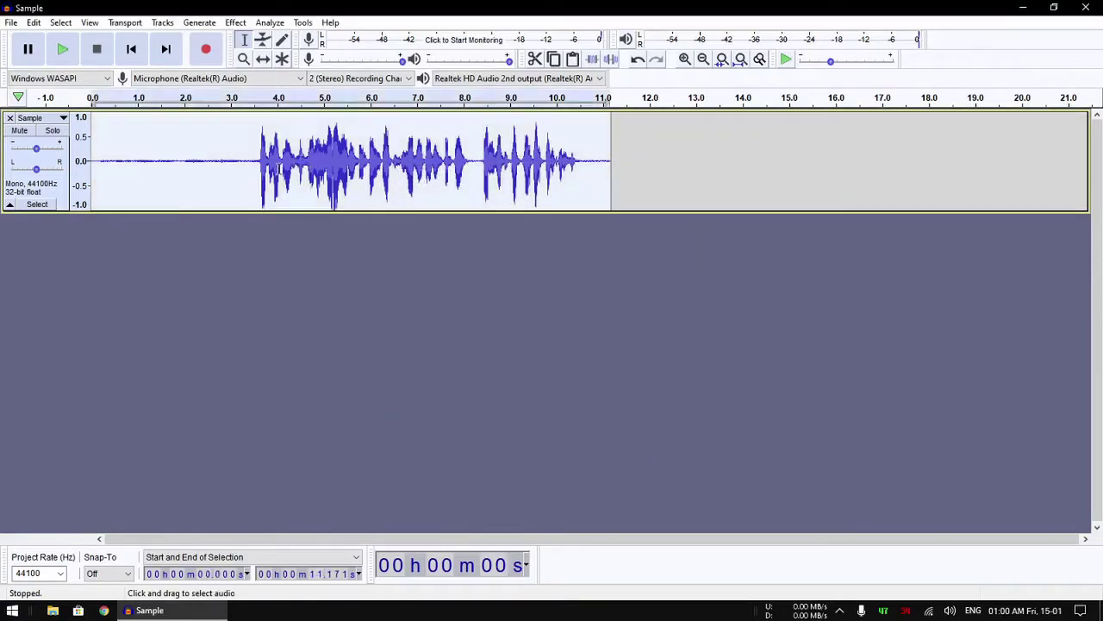
click(235, 23)
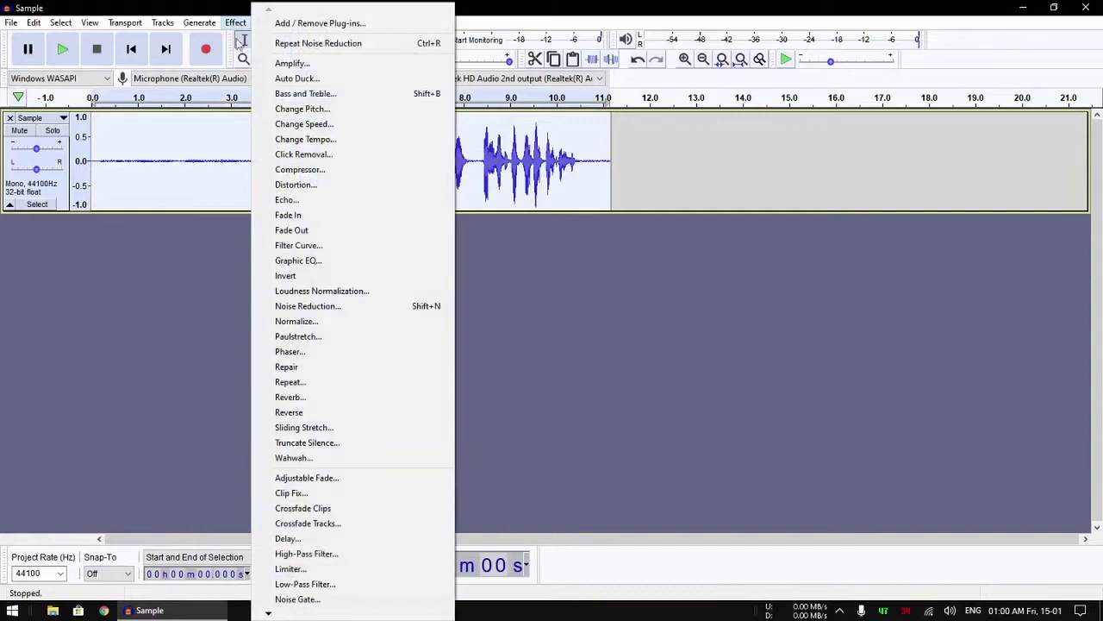
click(319, 45)
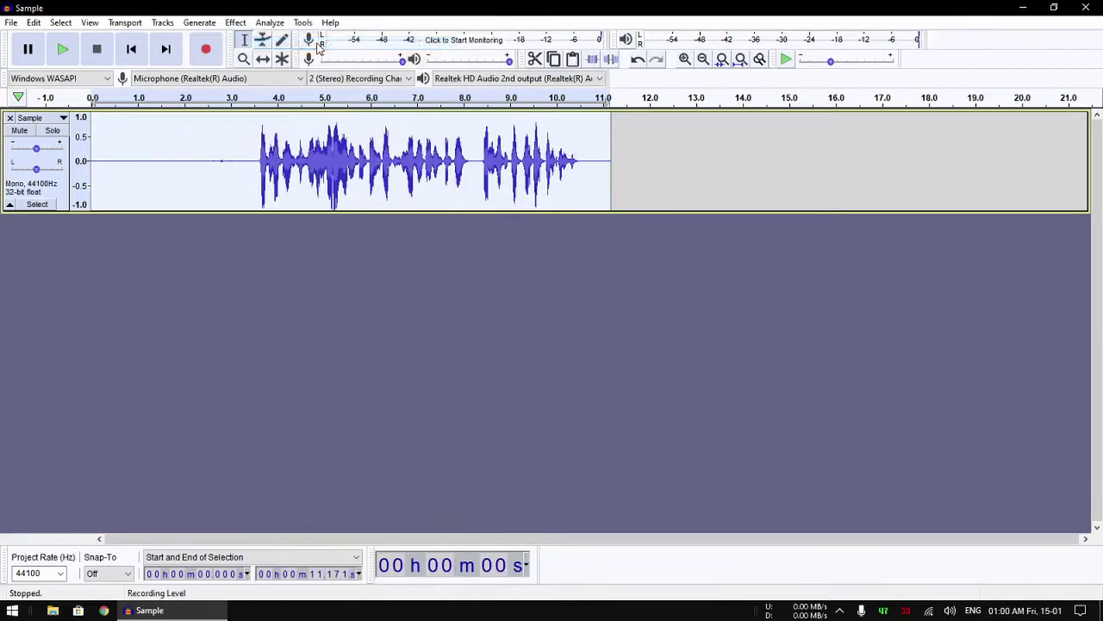
Step: Play the noise-reduced track from about 0.56 s to check the result, and stop playback
click(118, 161)
key(space)
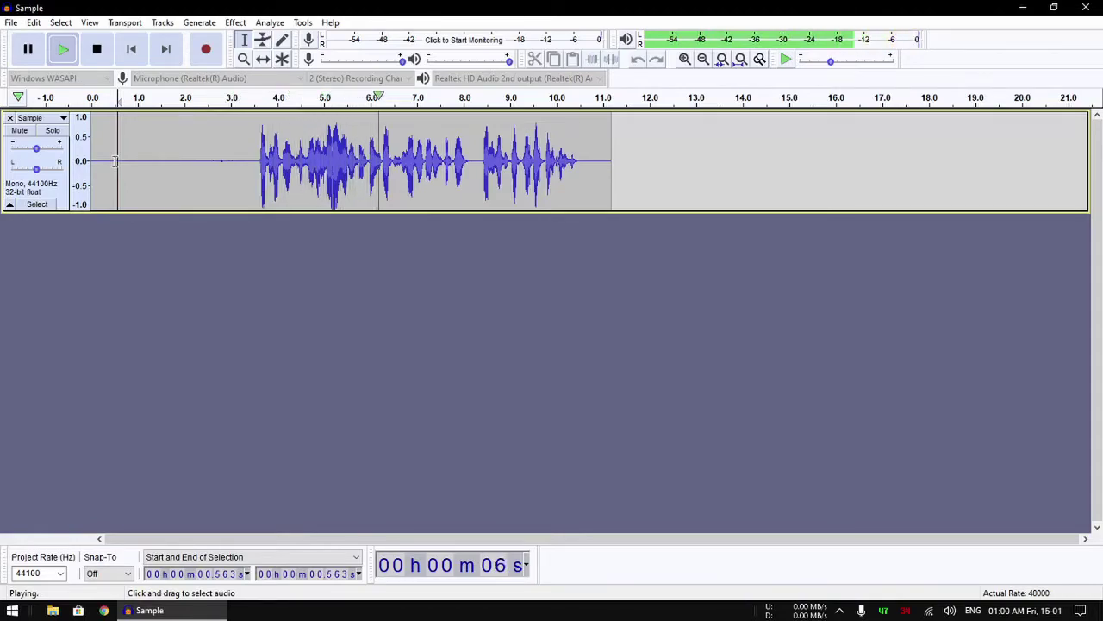
key(space)
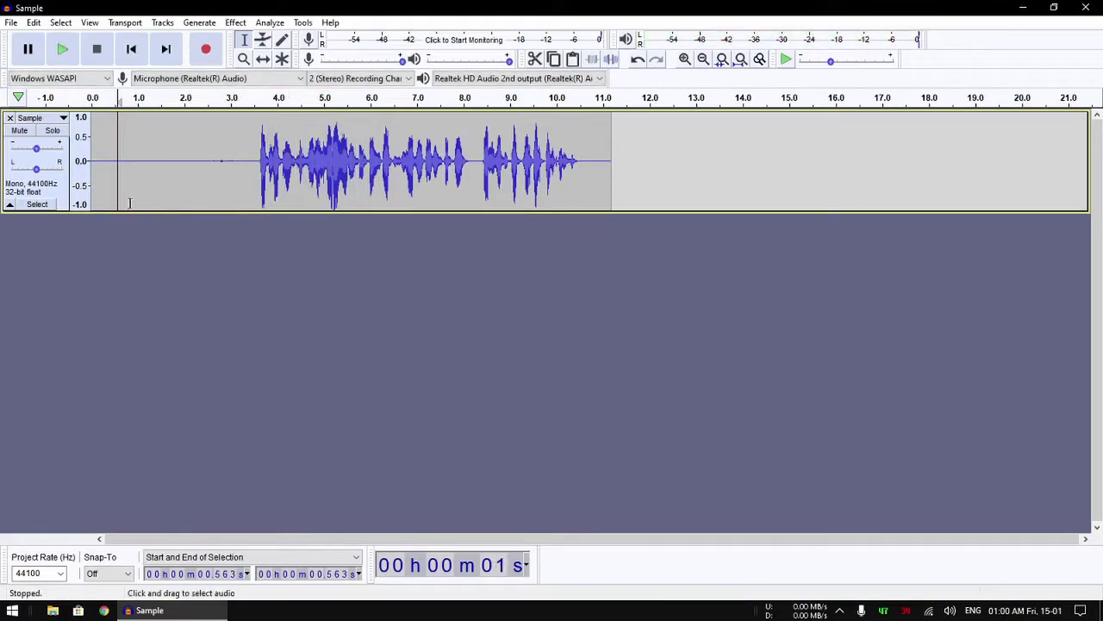
Step: Capture a new Noise Reduction profile from the speech-free section between about 0.65 s and 2.18 s
drag(122, 162, 187, 164)
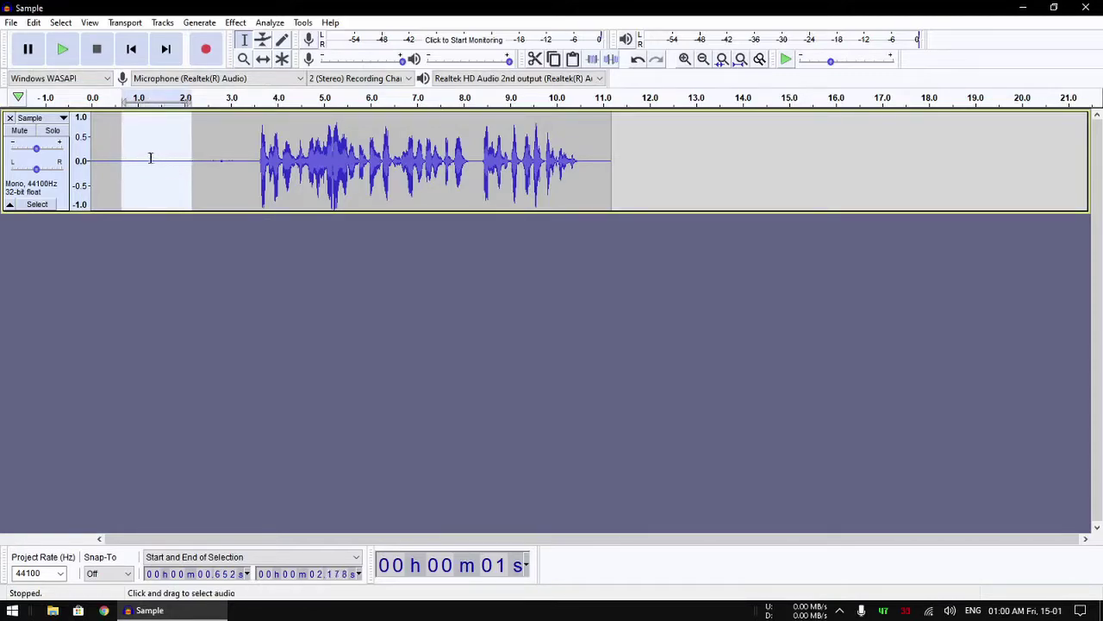
click(236, 24)
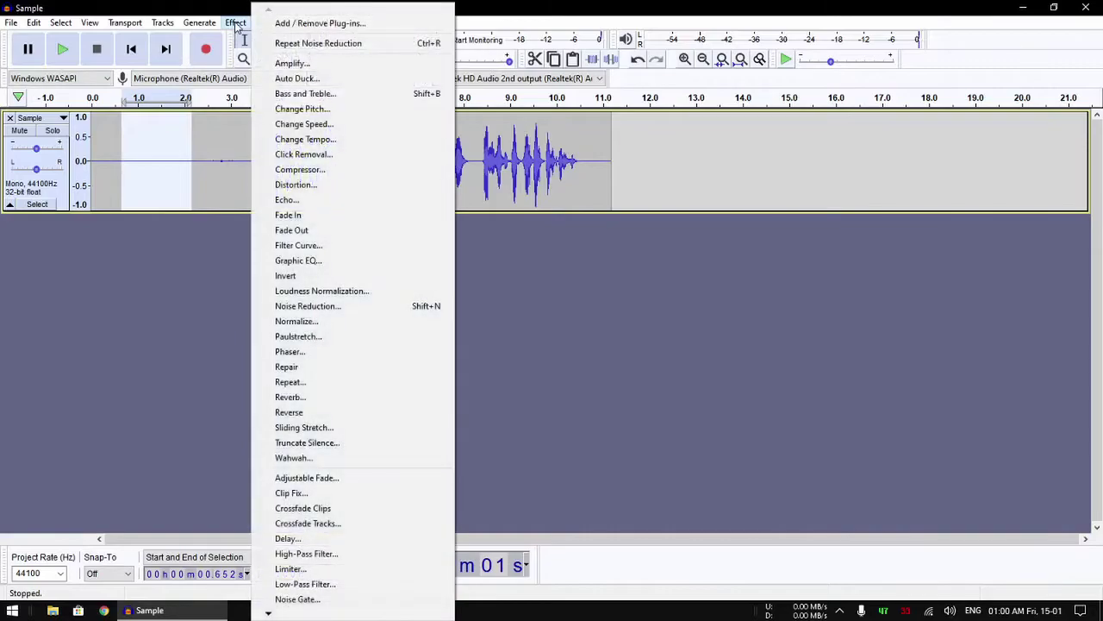
click(306, 307)
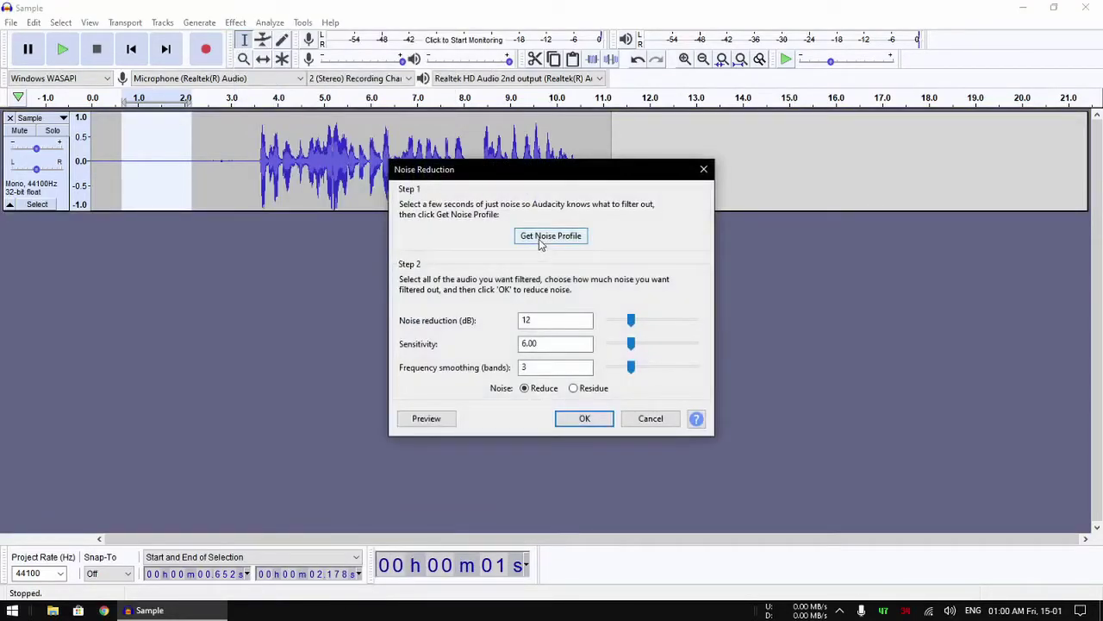
click(541, 238)
Step: Repeat Noise Reduction on the entire sample clip using the newly captured profile
key(ctrl+a)
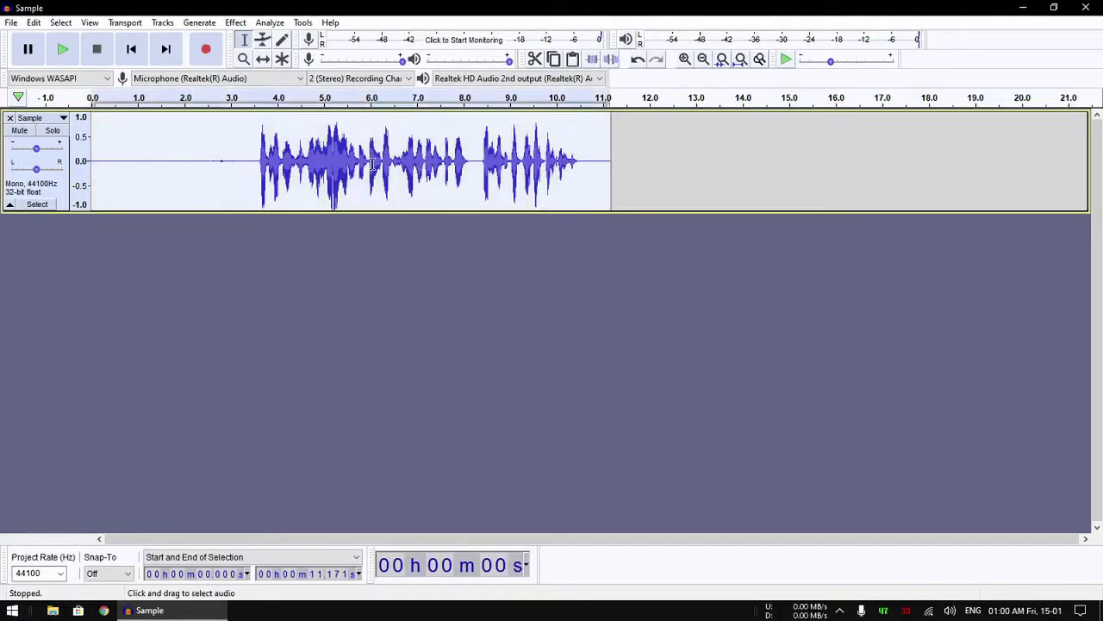
click(234, 23)
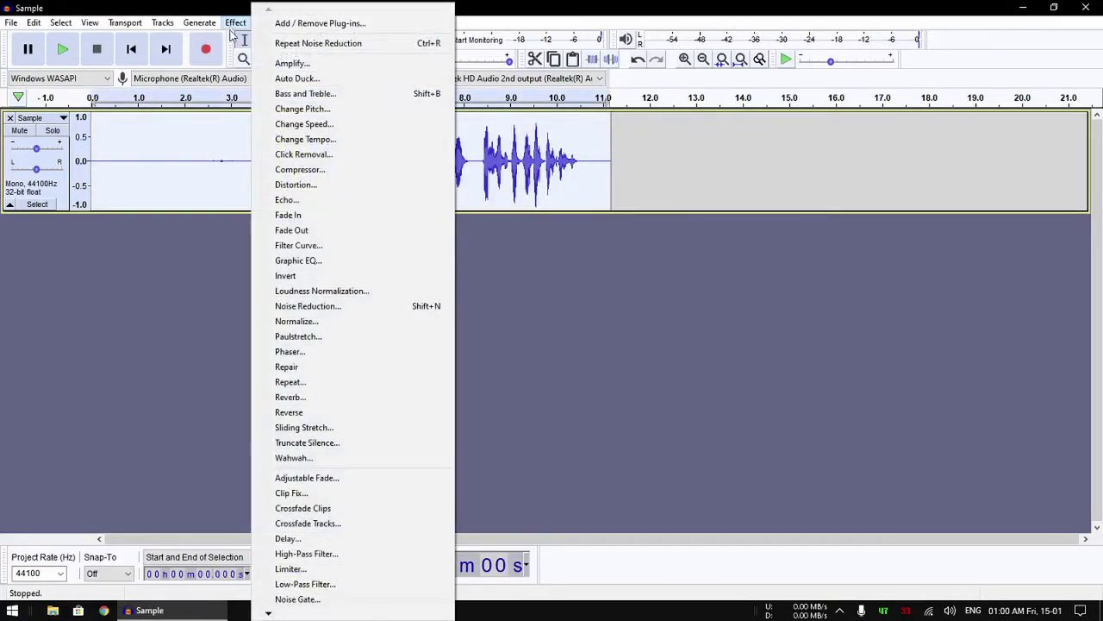
click(324, 43)
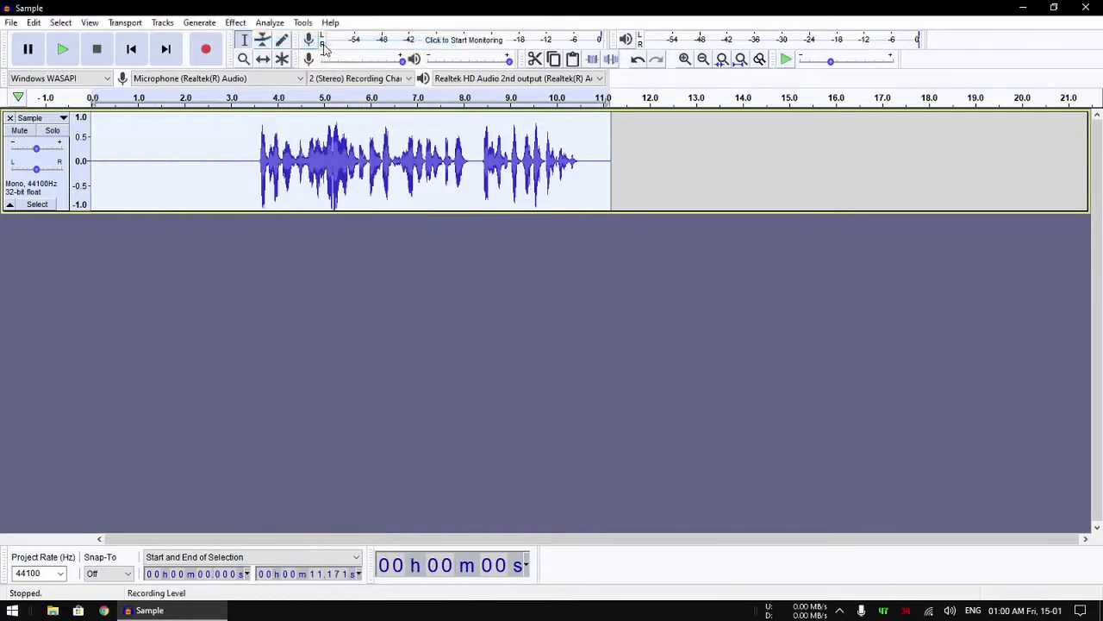
Step: Play the track from about 1.19 s to check the second noise reduction pass, and stop playback
click(147, 164)
key(space)
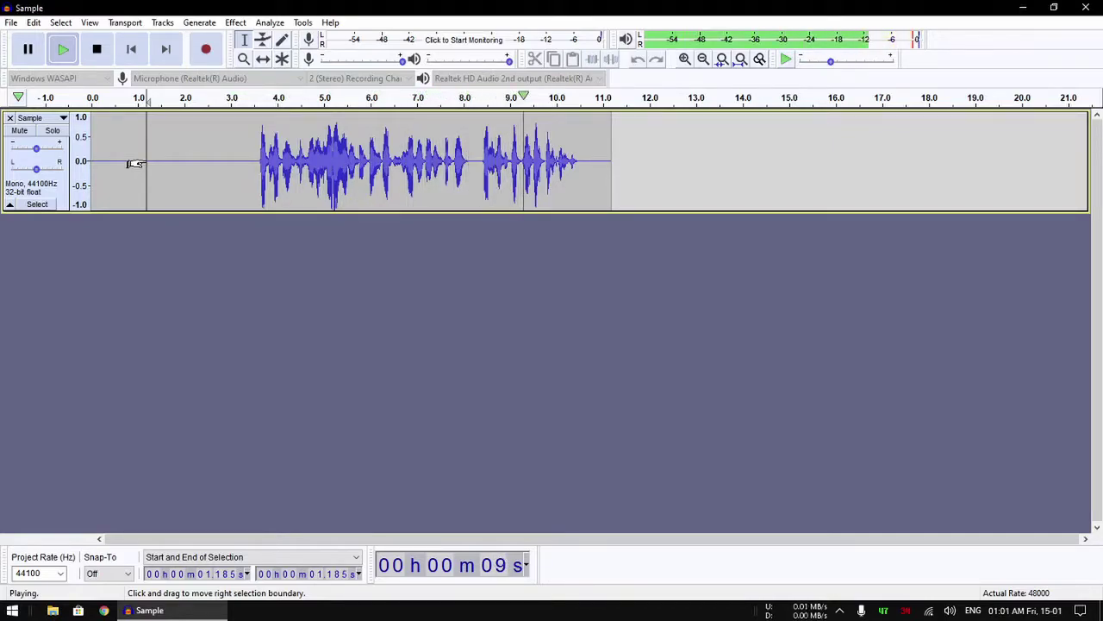
key(space)
drag(95, 166, 199, 170)
click(230, 176)
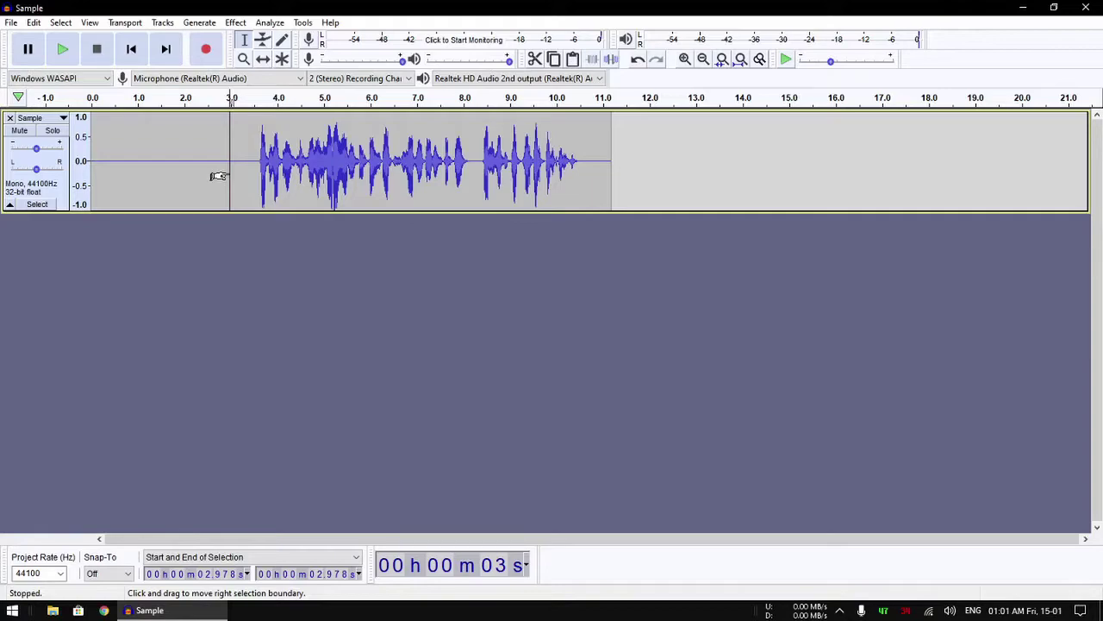
click(238, 175)
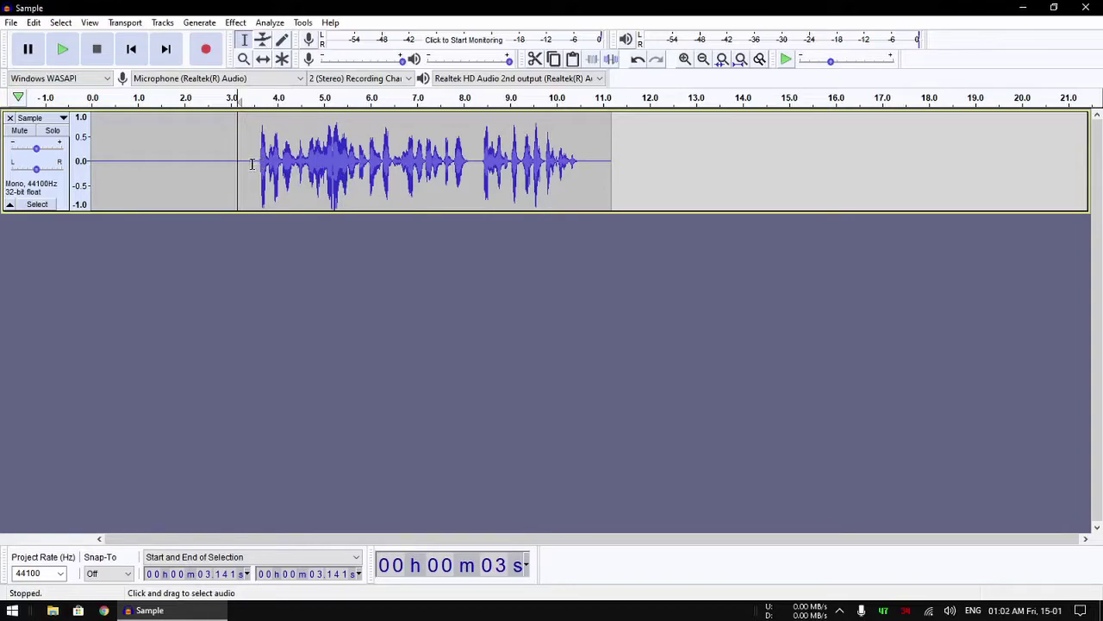
click(253, 168)
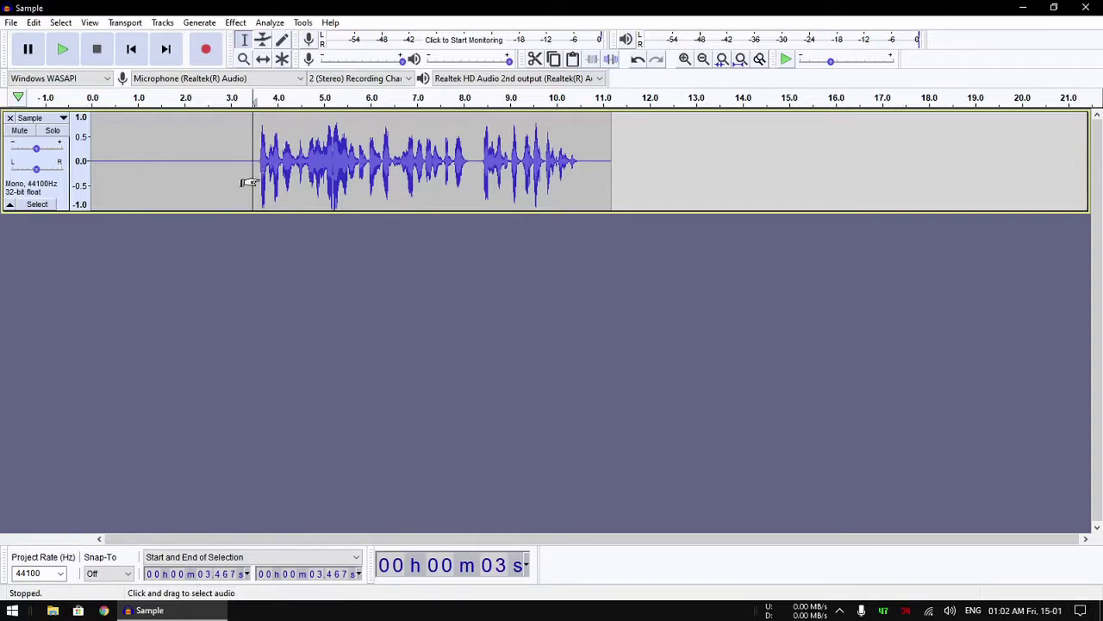
double_click(174, 181)
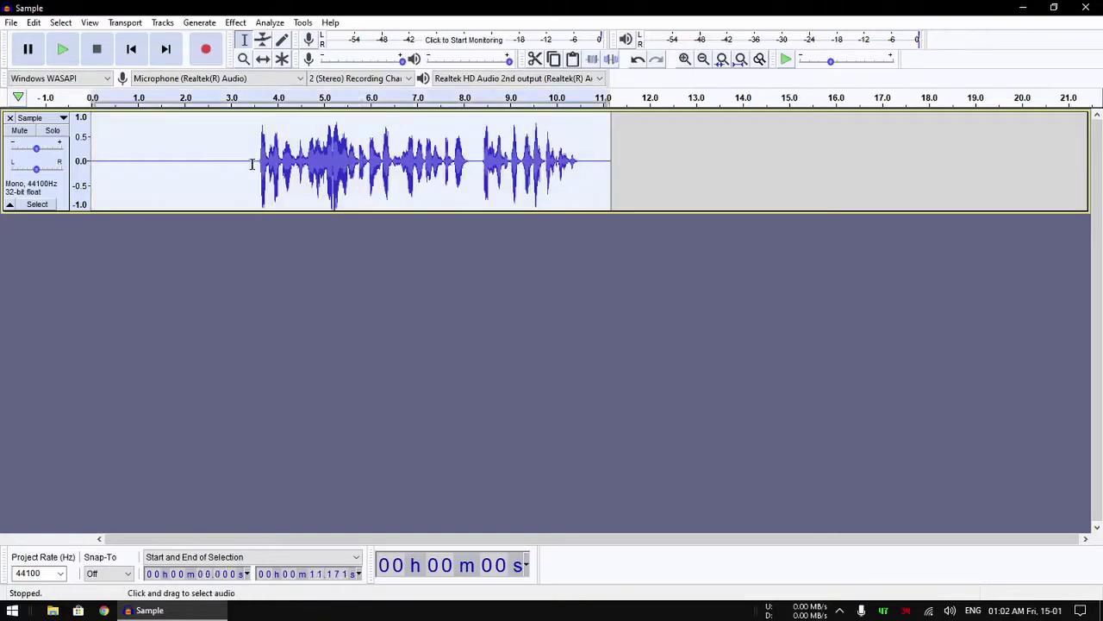
click(385, 160)
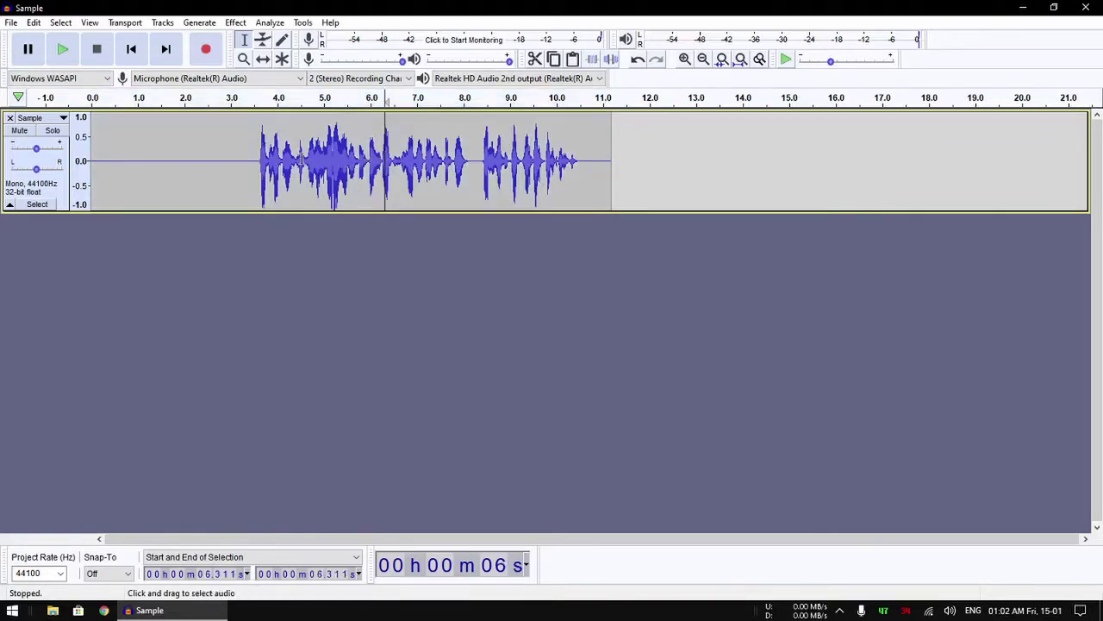
double_click(385, 159)
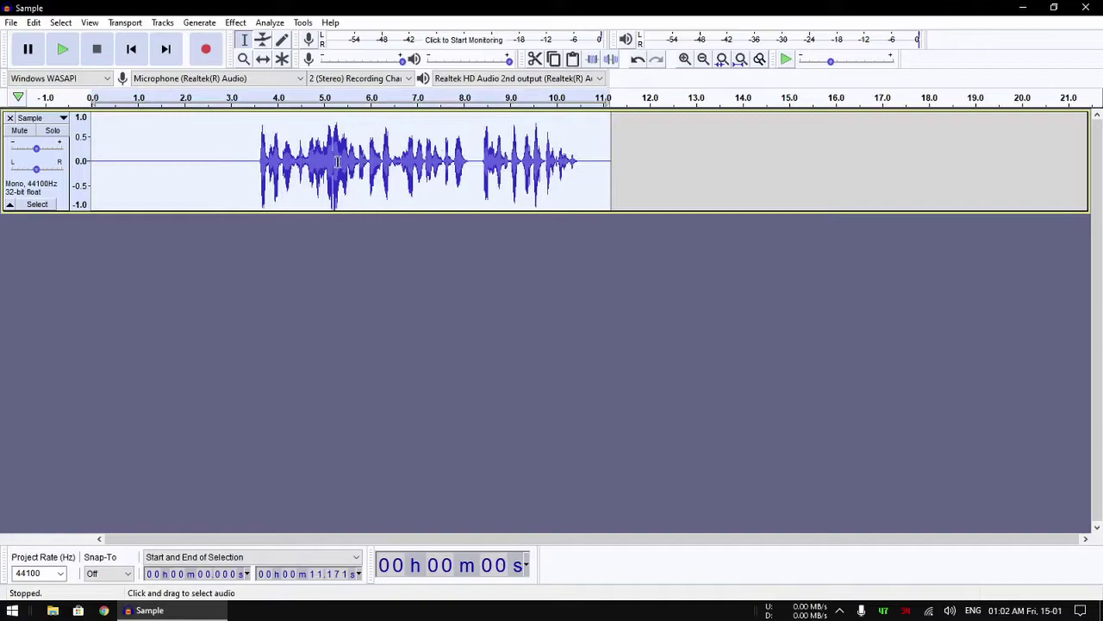
click(310, 166)
Step: Apply Filter Curve EQ to the entire clip using the Treble Boost preset, with its high-frequency boost lowered to about 5 dB
double_click(298, 173)
click(236, 23)
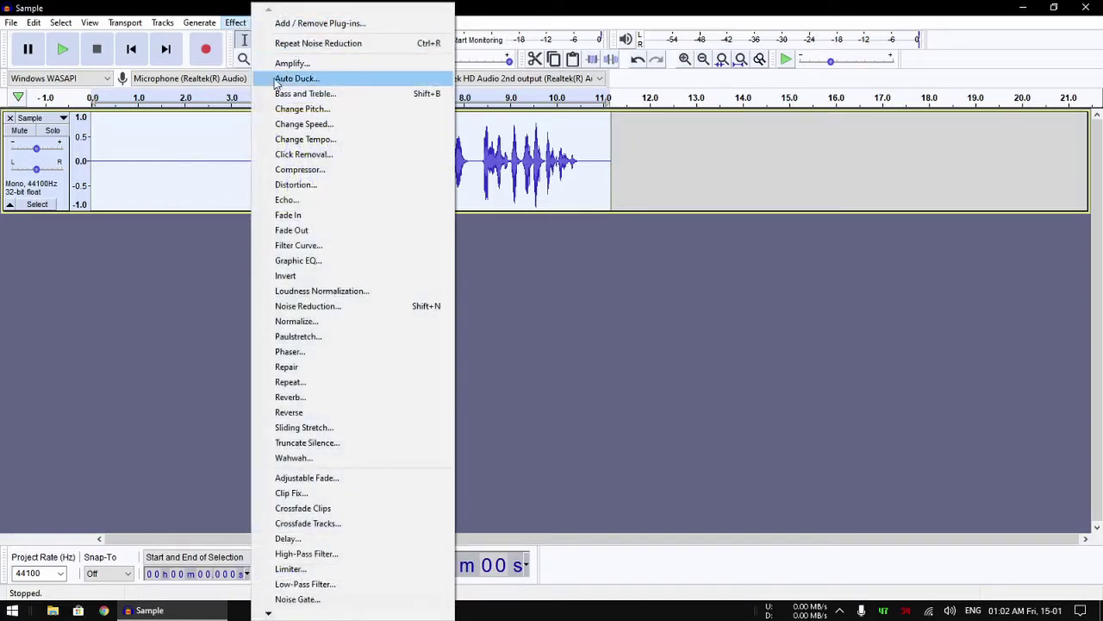
click(299, 245)
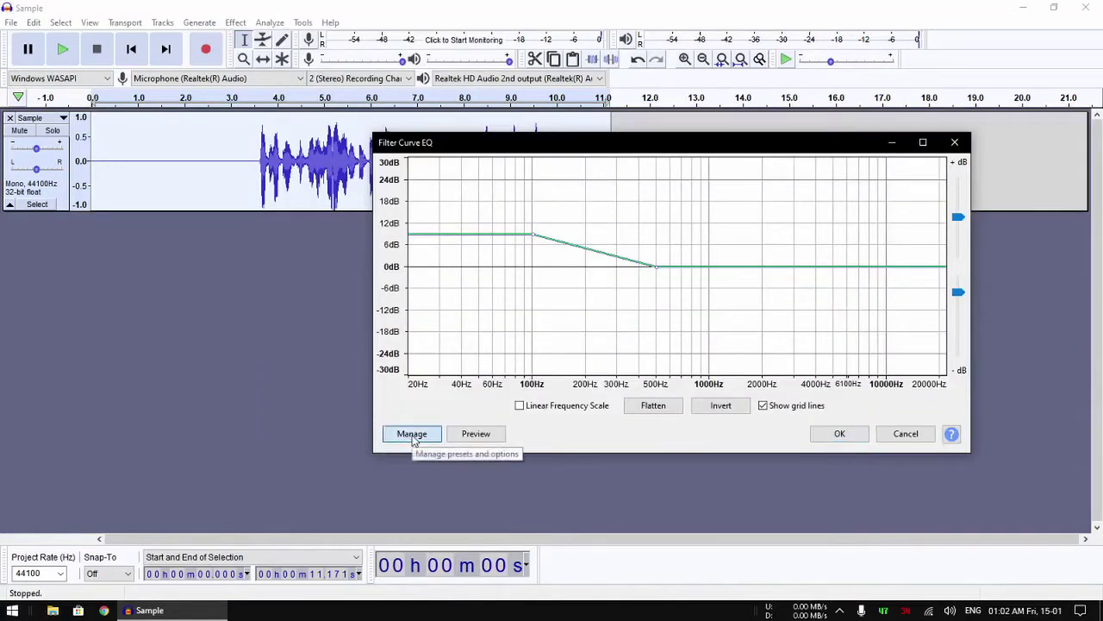
click(409, 437)
mouse_move(434, 507)
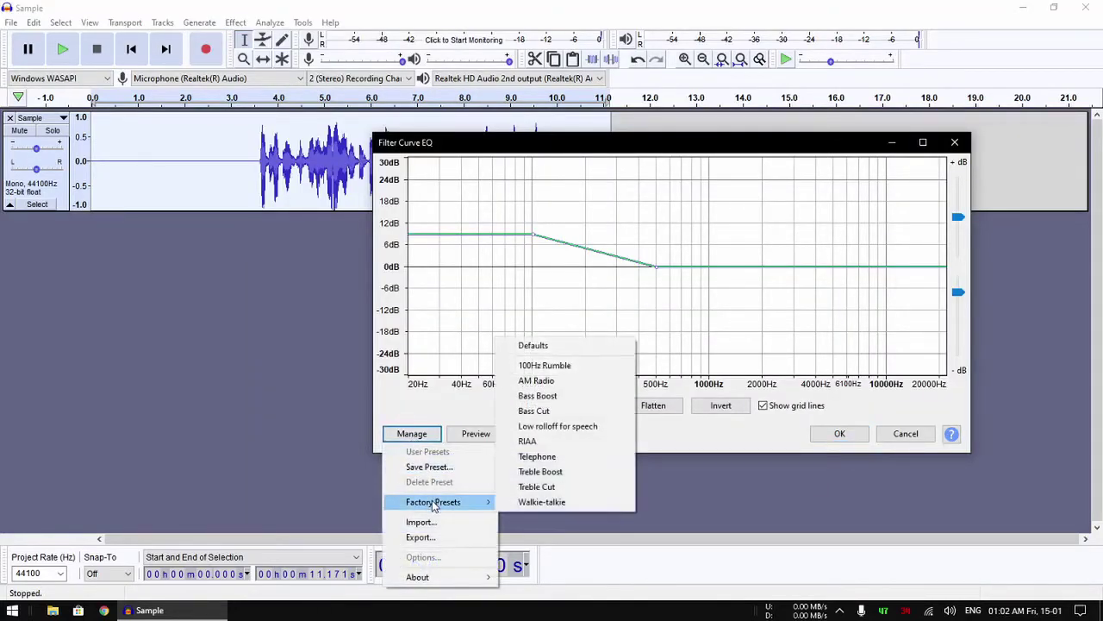
click(540, 472)
drag(720, 149, 616, 131)
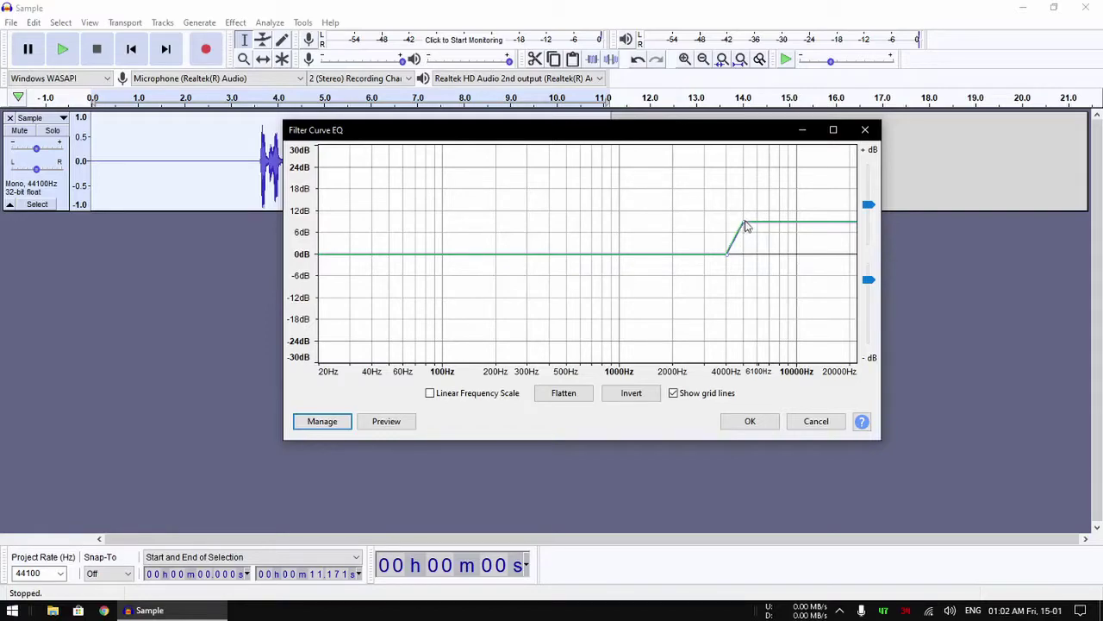
drag(747, 226, 745, 236)
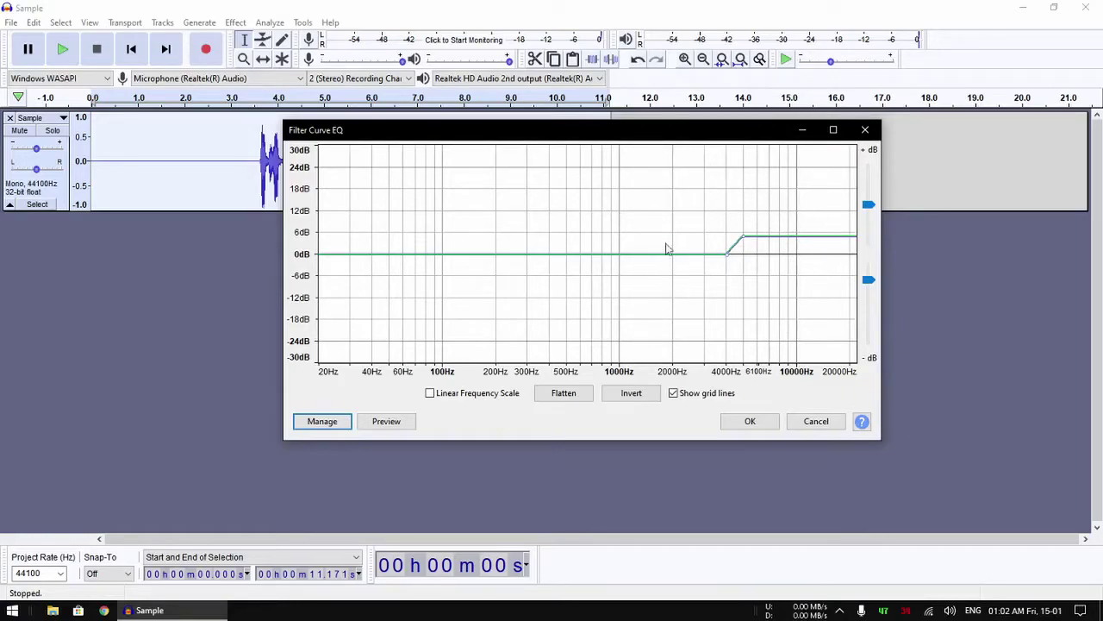
click(750, 422)
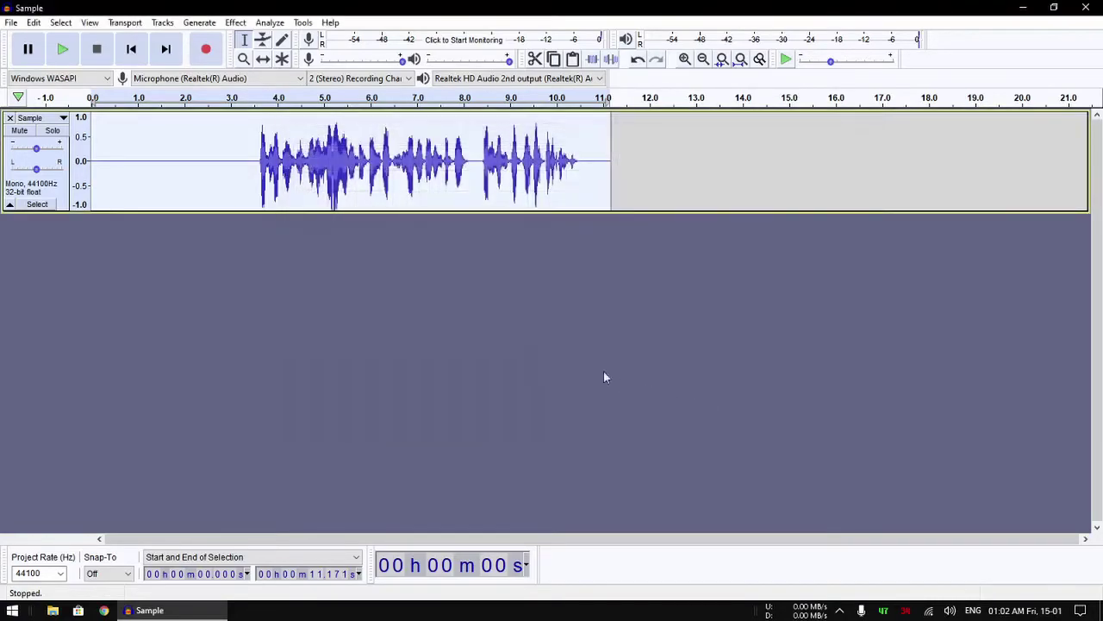
Step: Play the treble-boosted track from about 3.17 s to check the result
click(239, 159)
key(space)
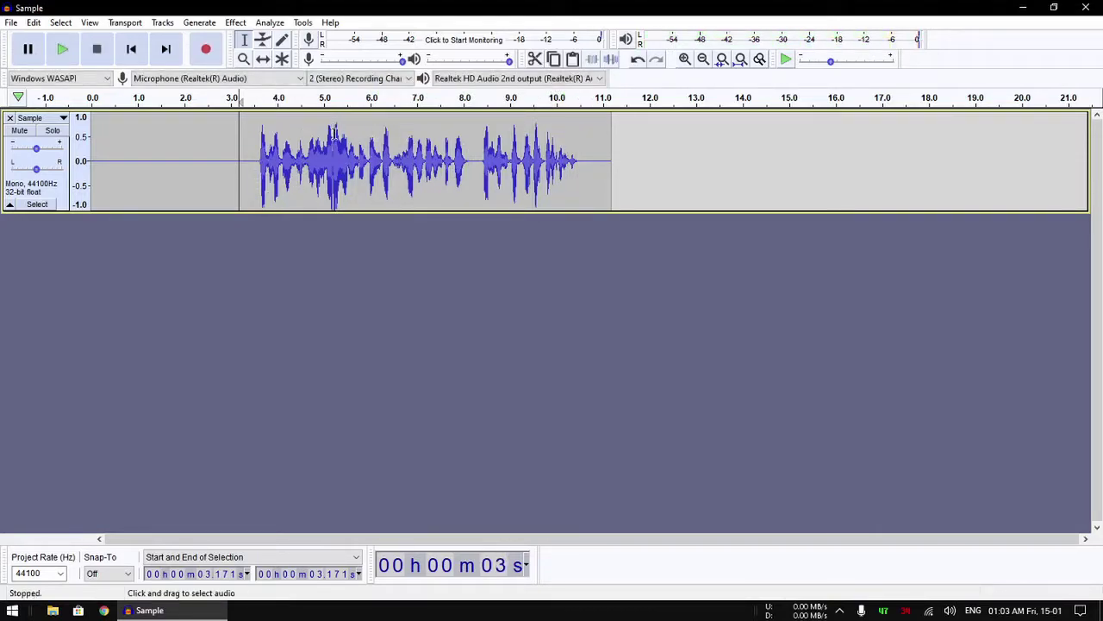
click(278, 130)
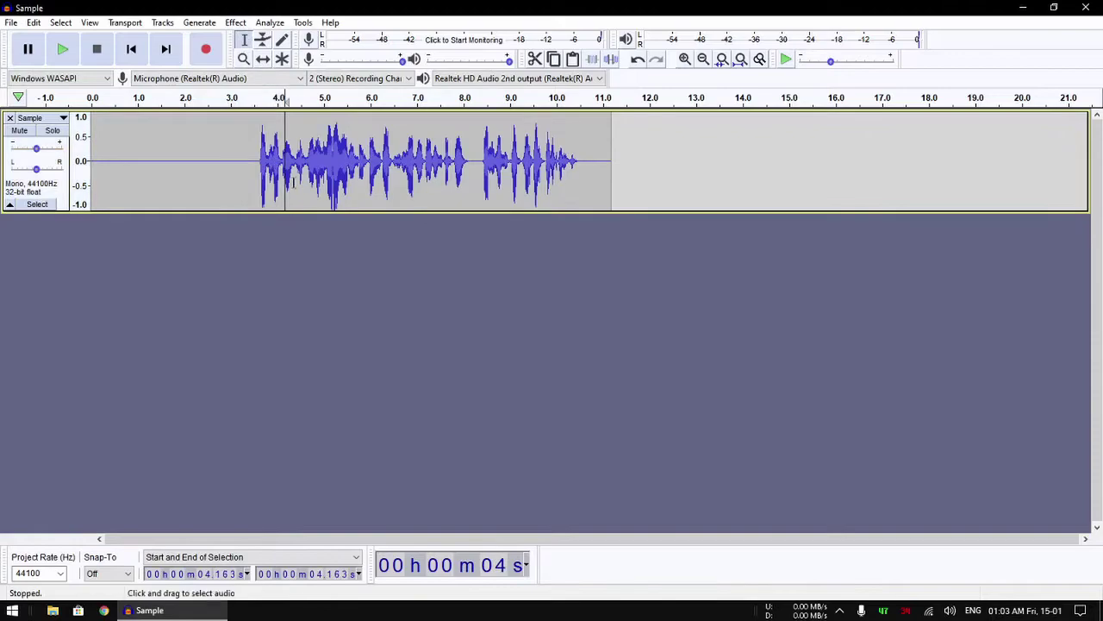
Step: Apply Filter Curve EQ to the entire clip using the Bass Boost preset, with its boost at 100 Hz lowered to about 4 dB
key(ctrl+a)
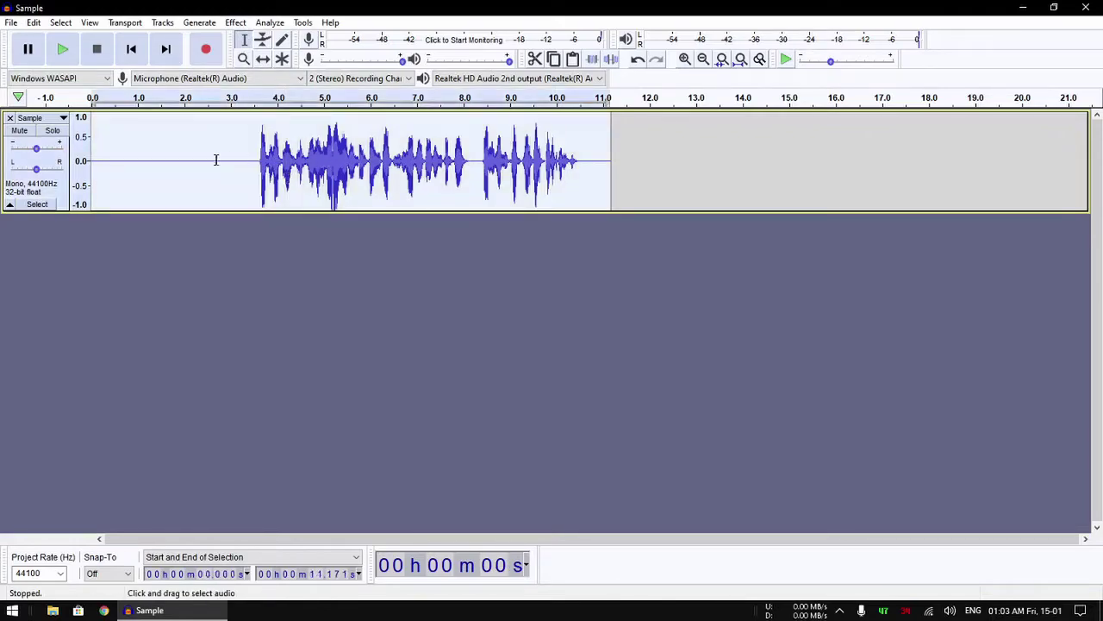
click(235, 23)
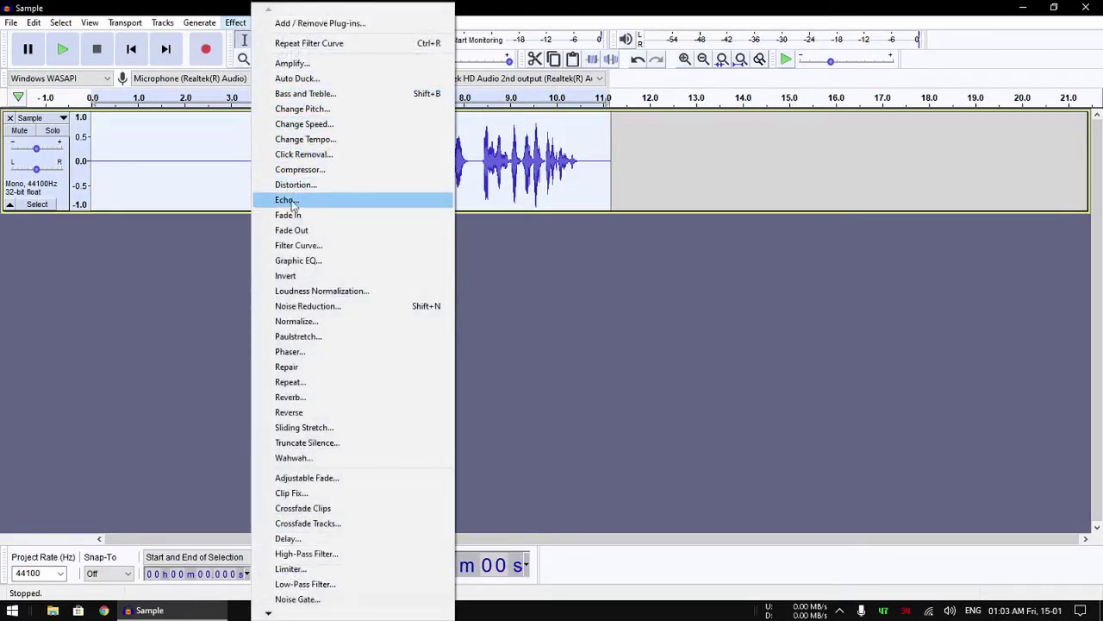
click(304, 248)
click(291, 437)
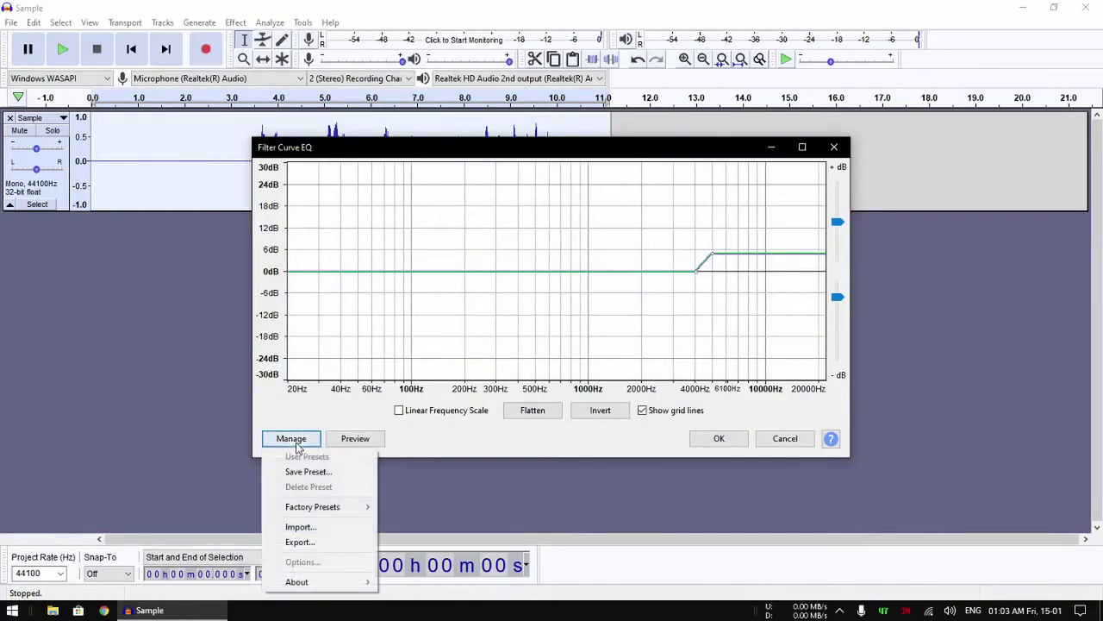
mouse_move(349, 506)
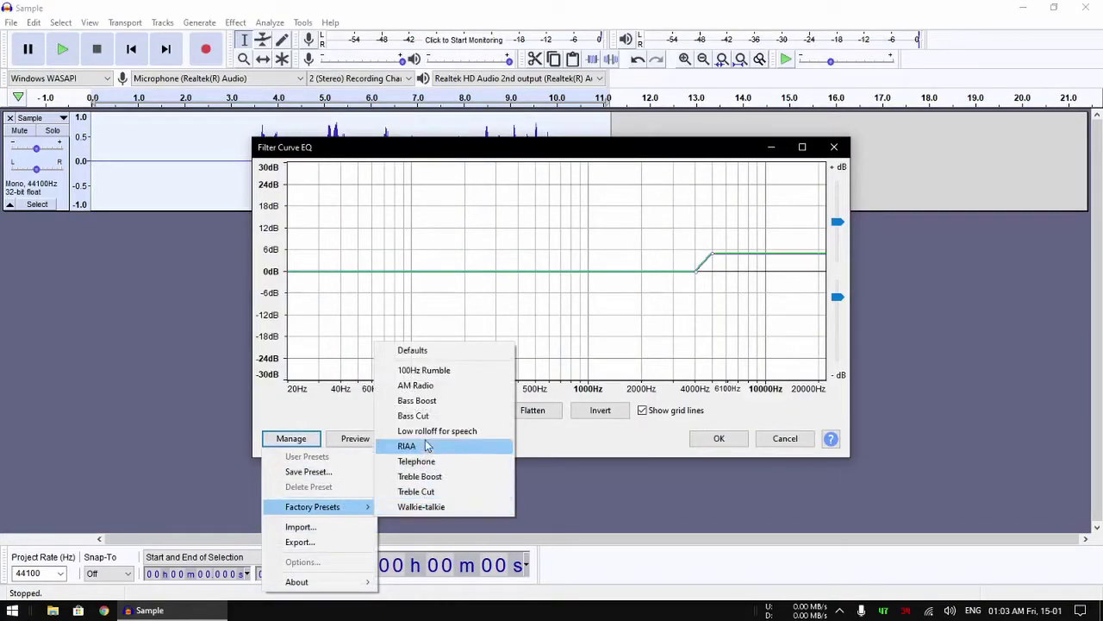
click(431, 406)
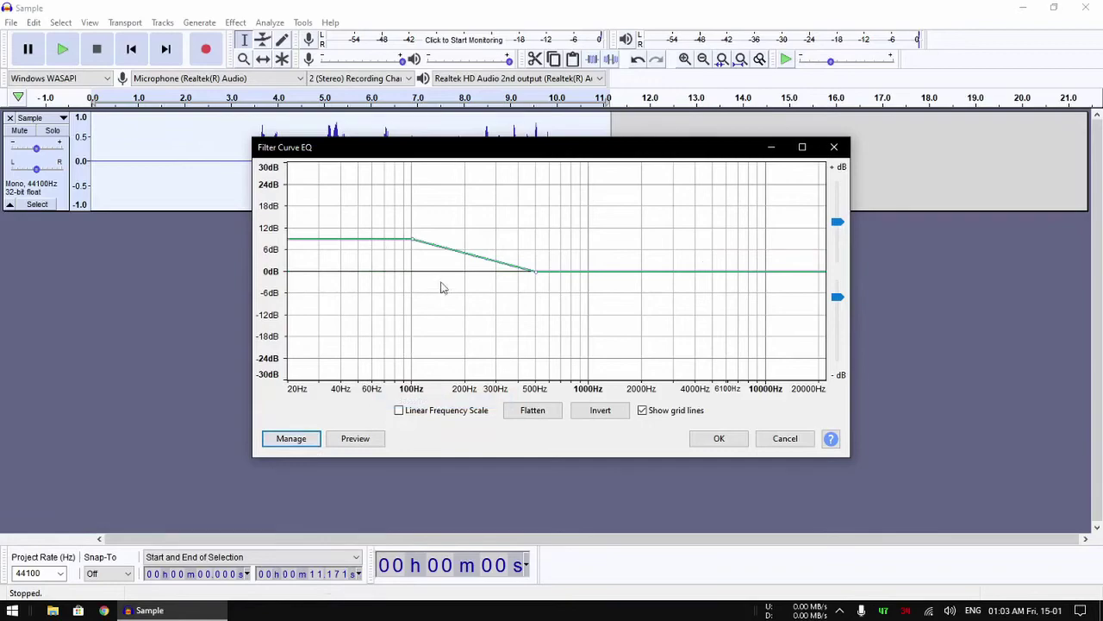
mouse_move(413, 244)
mouse_down()
mouse_move(408, 227)
mouse_move(411, 263)
mouse_up()
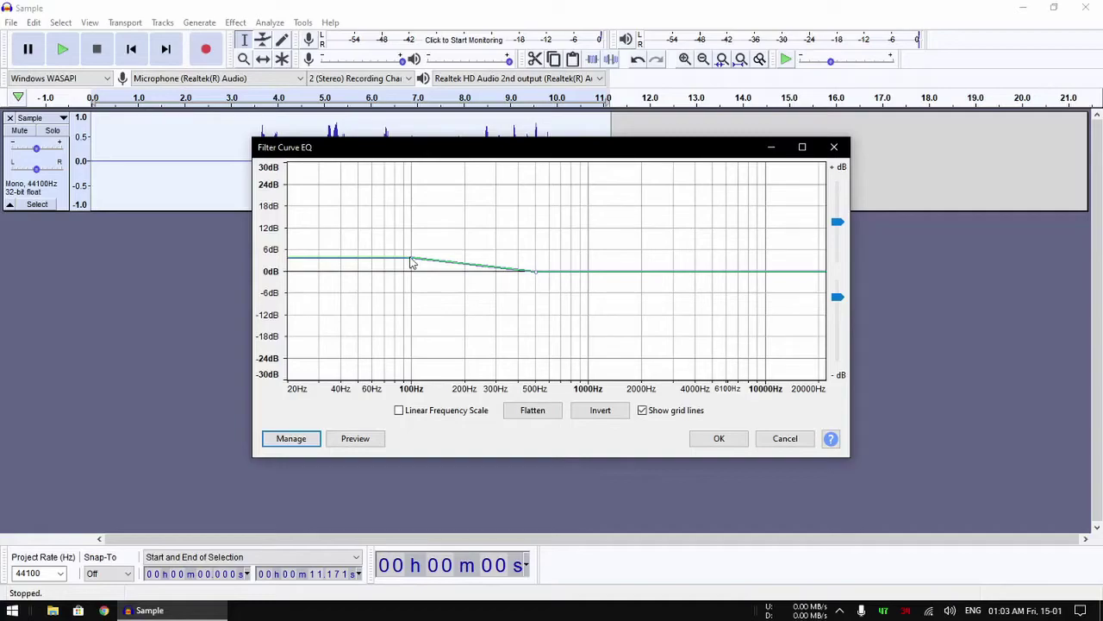
click(716, 439)
Step: Play the bass-boosted track from about 3.17 s to check the result, and stop playback
click(240, 163)
key(space)
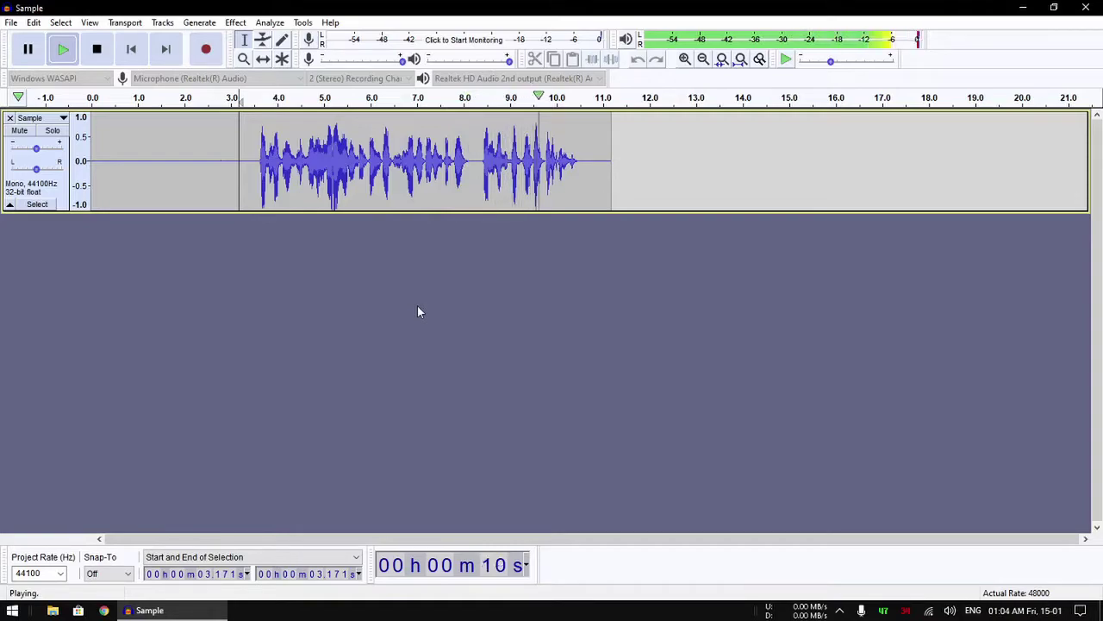
key(space)
Step: Normalize the entire clip to a peak amplitude of -1.0 dB with DC offset removal enabled
key(ctrl+a)
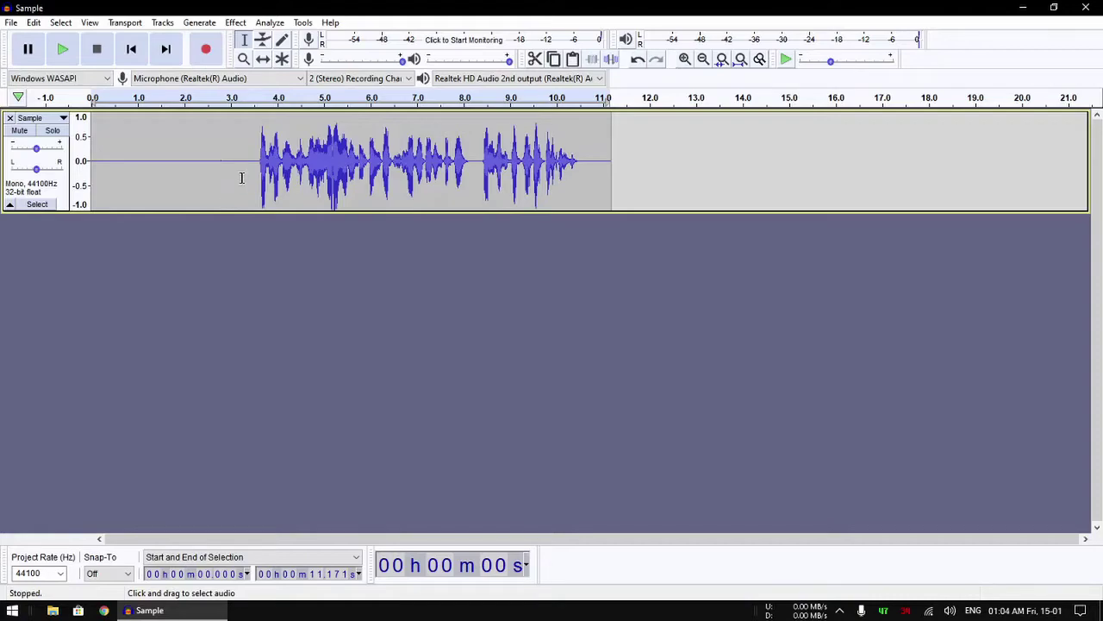
key(ctrl+shift+a)
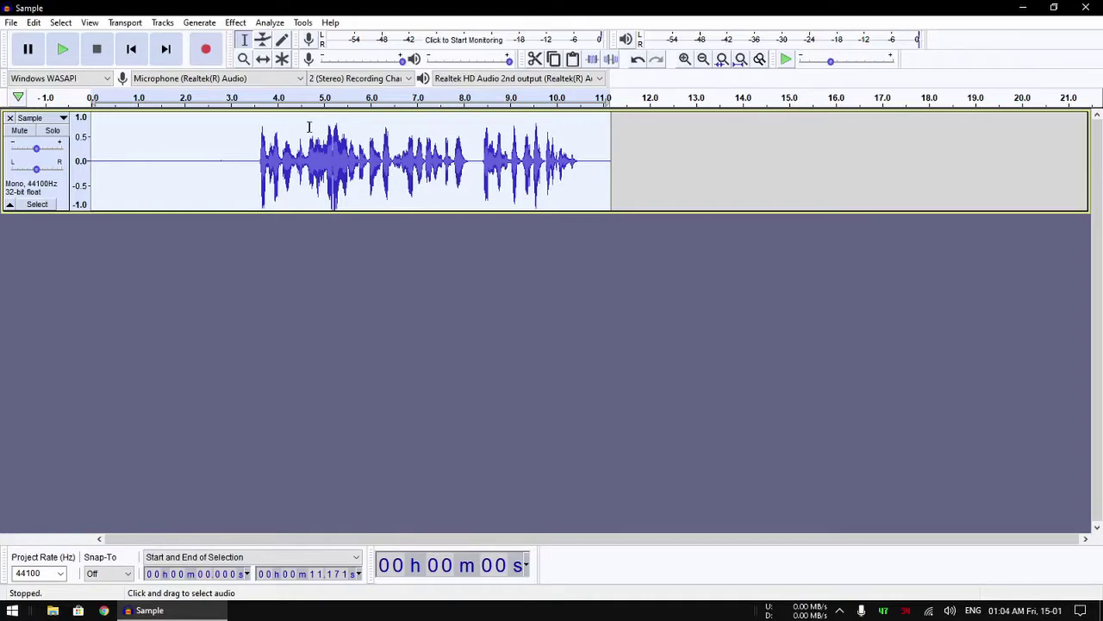
click(236, 22)
click(300, 320)
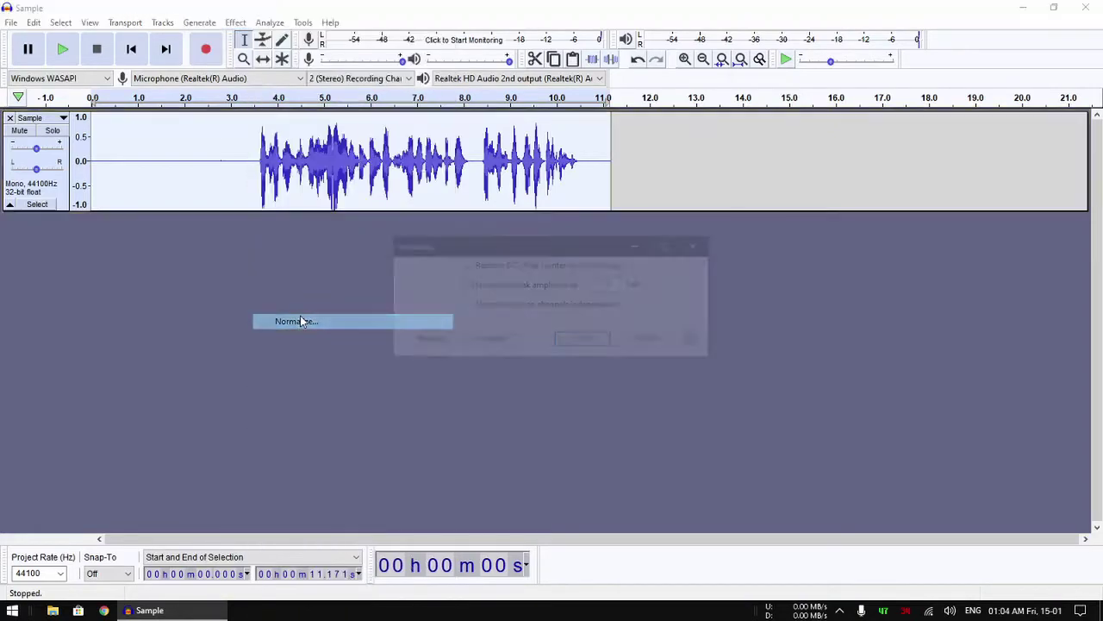
drag(622, 287, 596, 284)
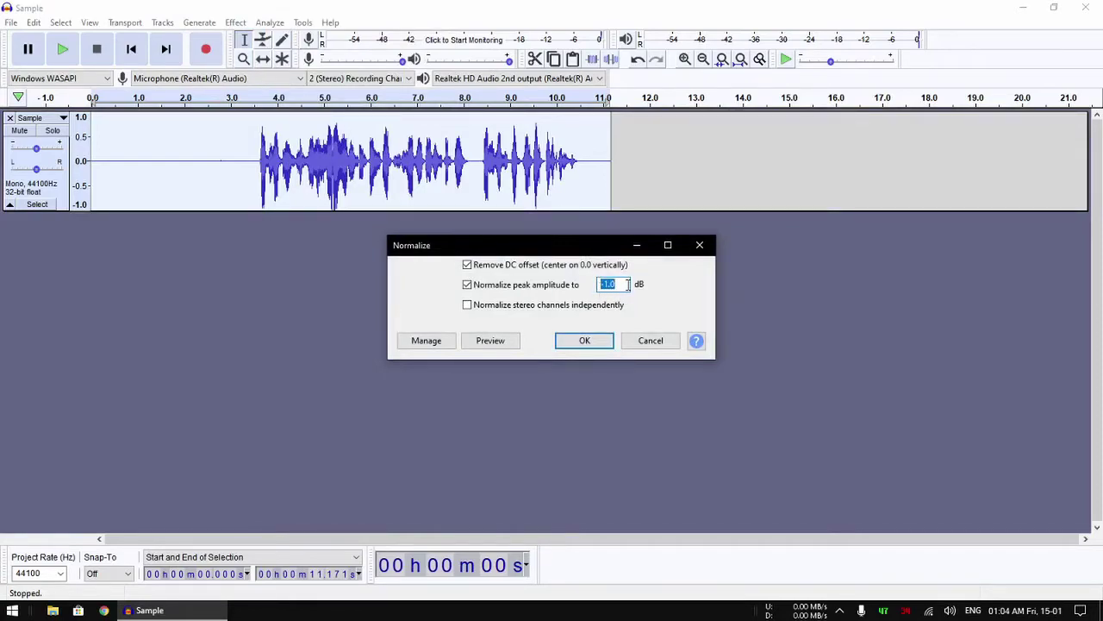
click(629, 285)
click(584, 342)
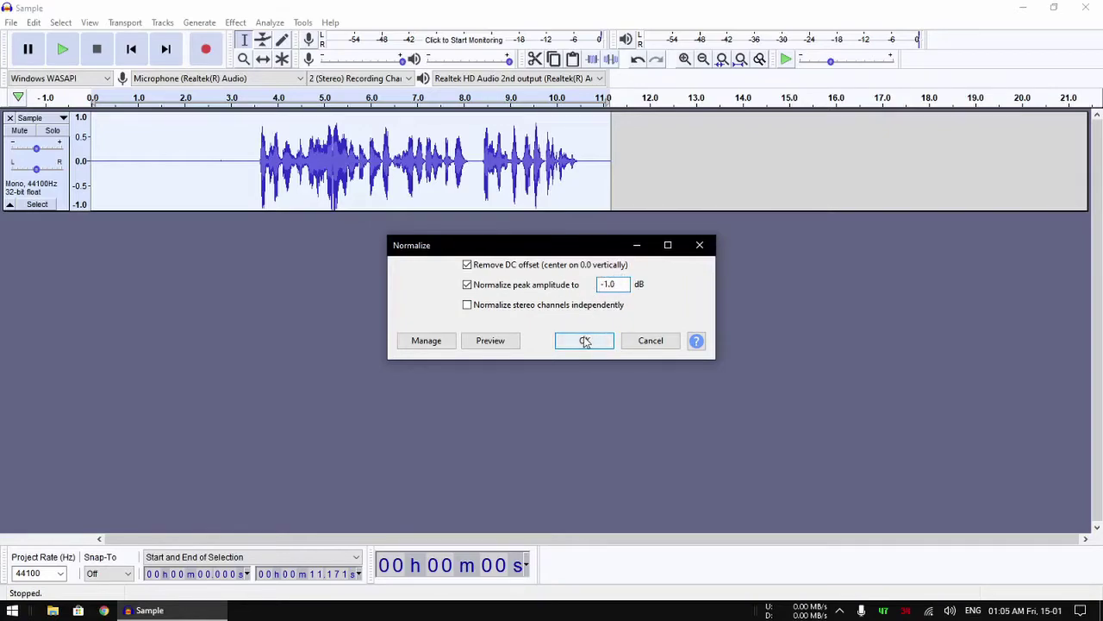
click(584, 341)
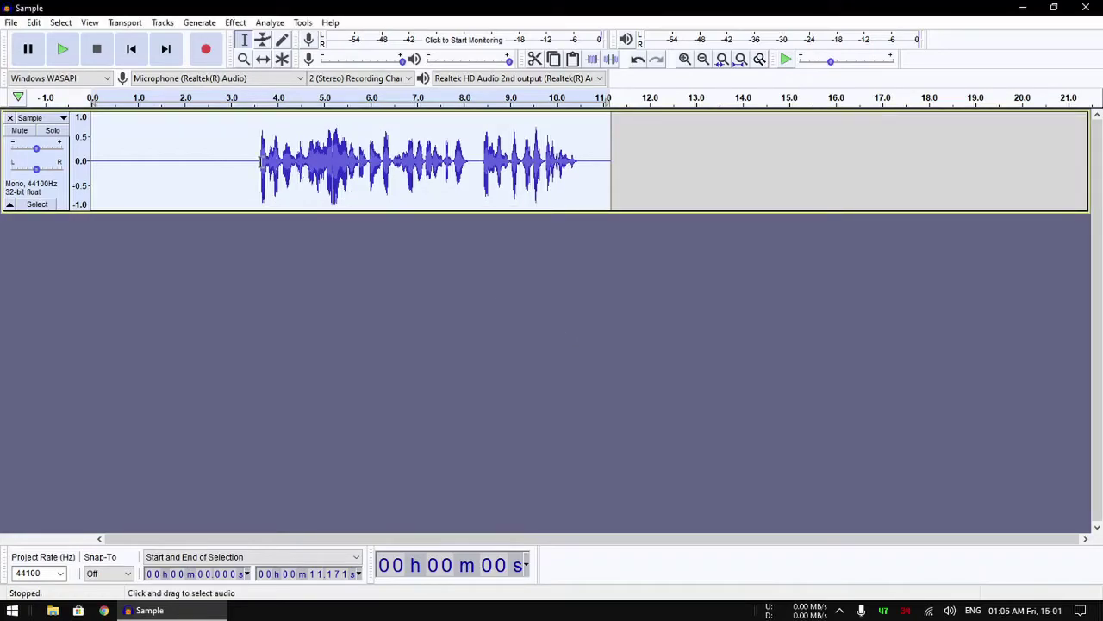
Step: Play the normalized track from about 3.33 s to check the result
click(248, 167)
key(space)
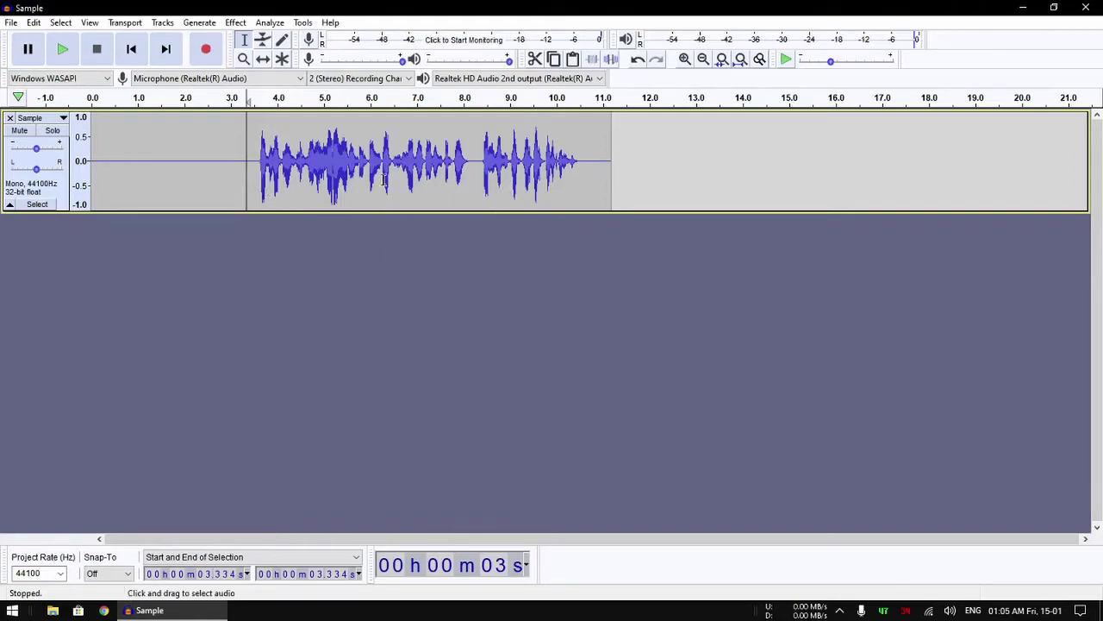
Step: Select the quiet passage from about 6.49 to 8.24 s and apply Bass and Treble with output volume 1.0 dB
drag(394, 164, 475, 177)
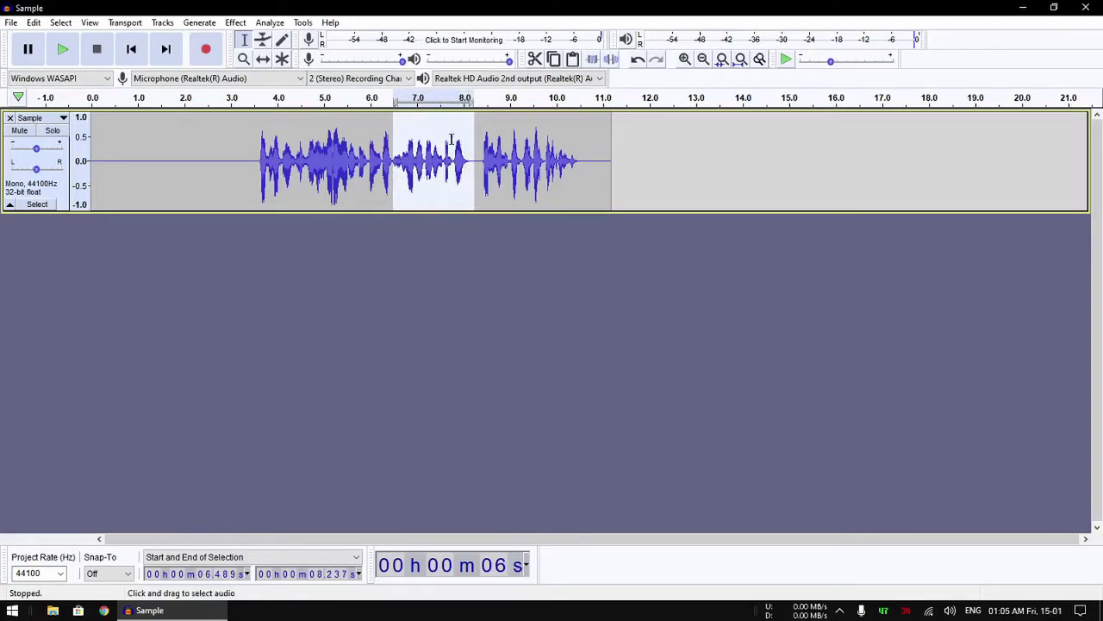
click(235, 23)
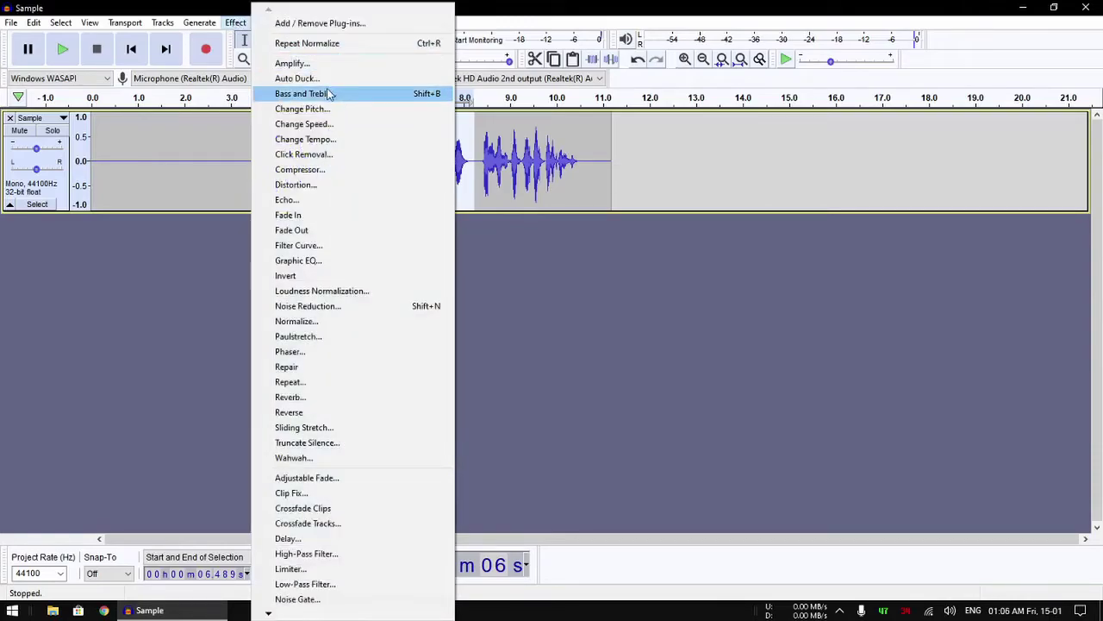
click(329, 94)
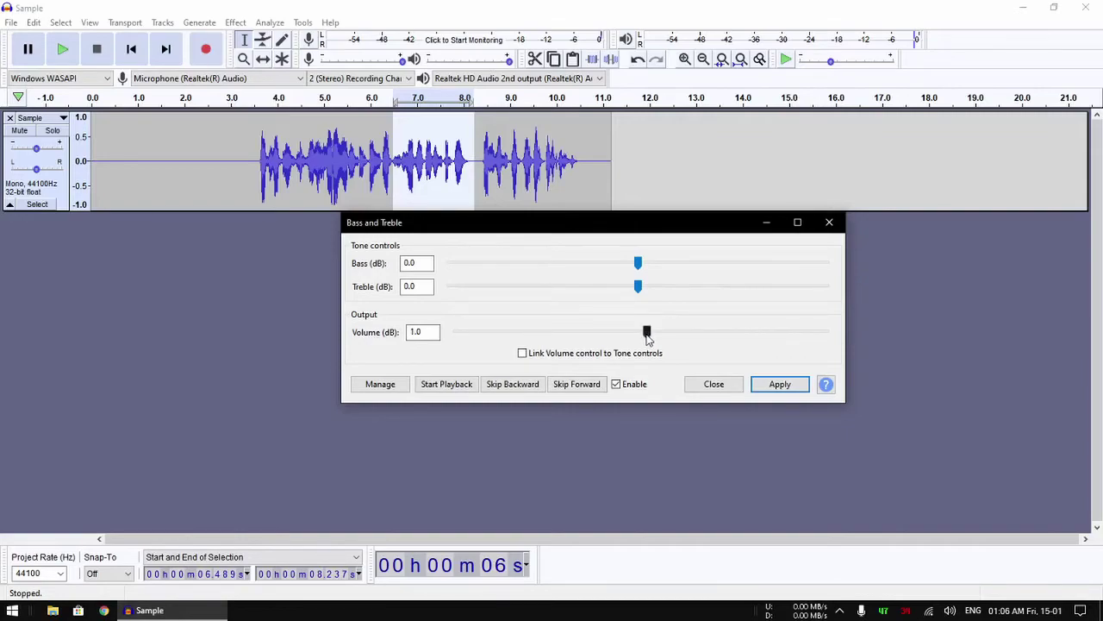
click(793, 389)
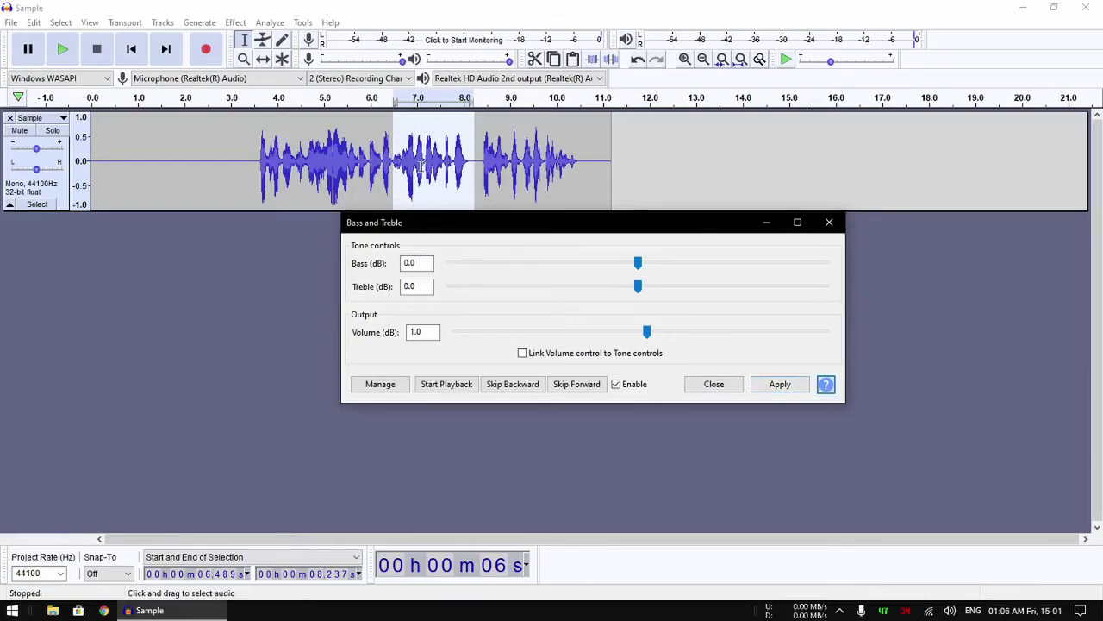
Step: Raise the quiet passage from about 4.09 to 4.64 s with the same Bass and Treble volume of 1.0 dB
drag(283, 163, 308, 164)
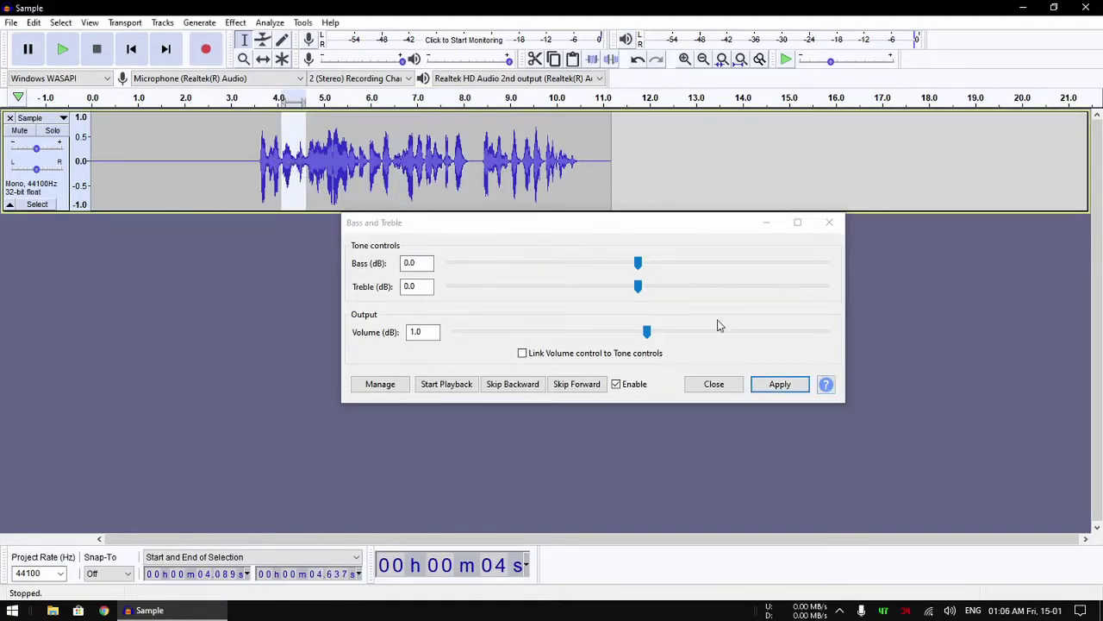
click(780, 384)
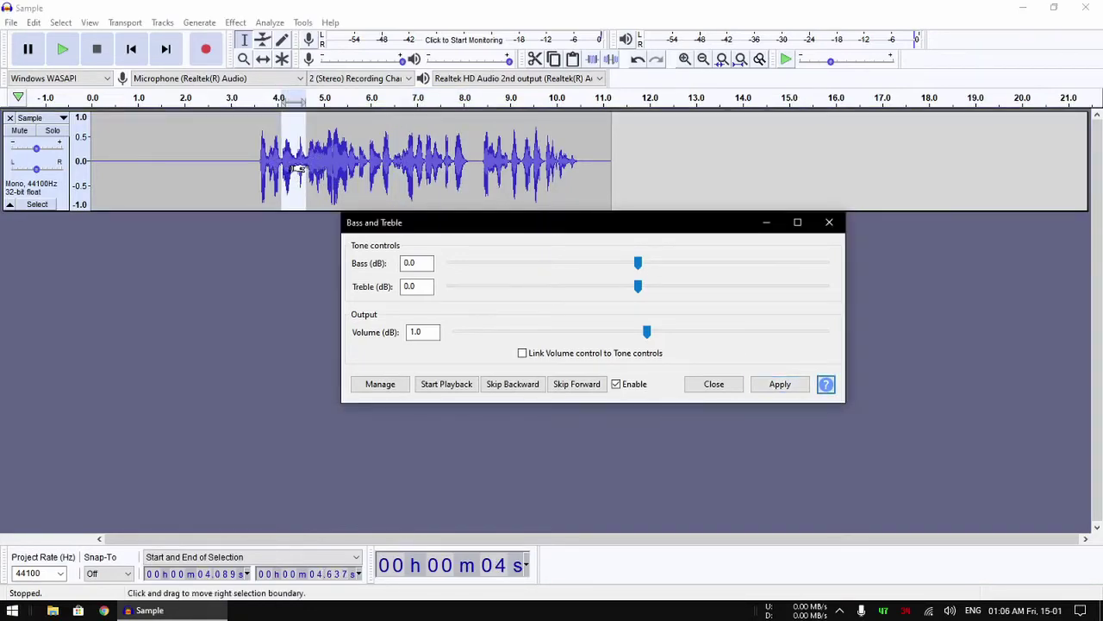
click(298, 166)
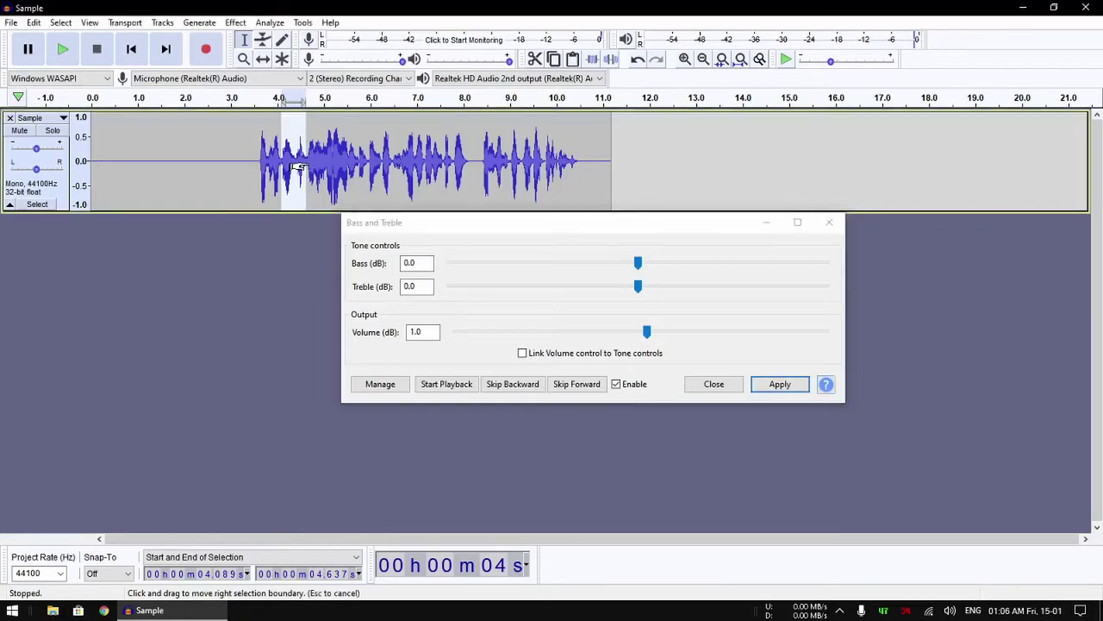
click(372, 162)
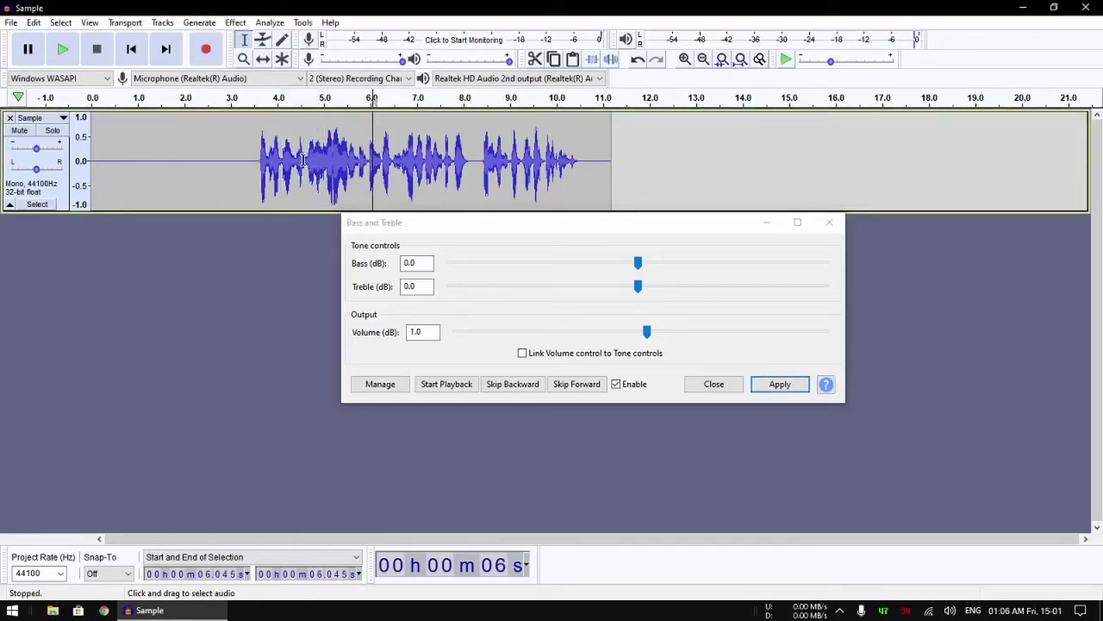
Step: Lower the loud passage from about 4.62 to 5.56 s by applying Bass and Treble with output volume -1.0 dB, and close the effect
drag(307, 164, 351, 172)
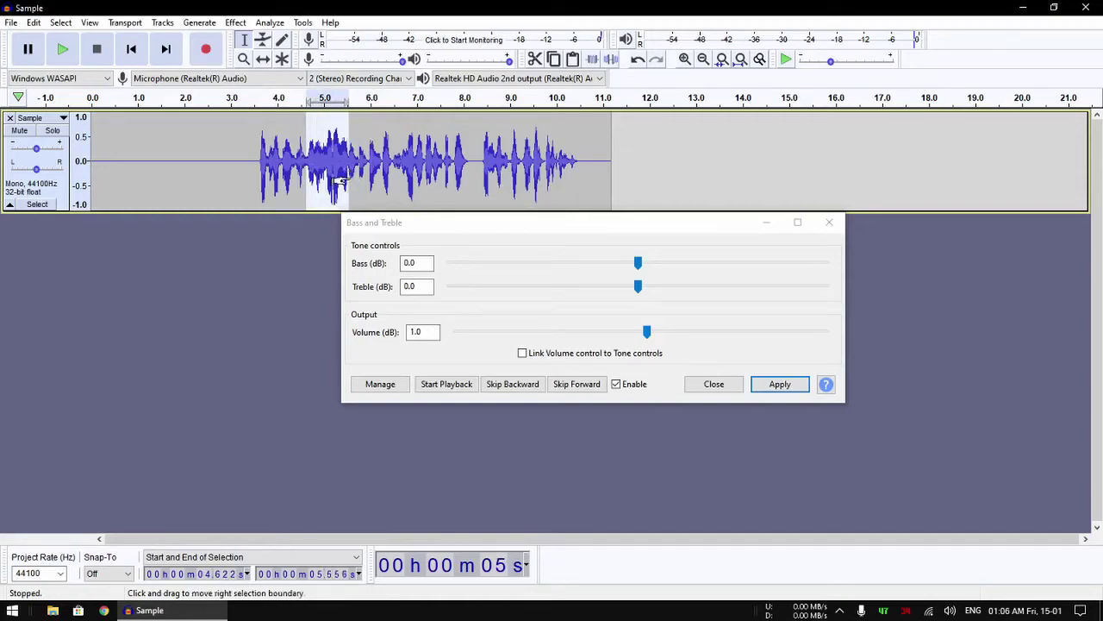
click(642, 334)
drag(643, 333, 634, 333)
click(780, 386)
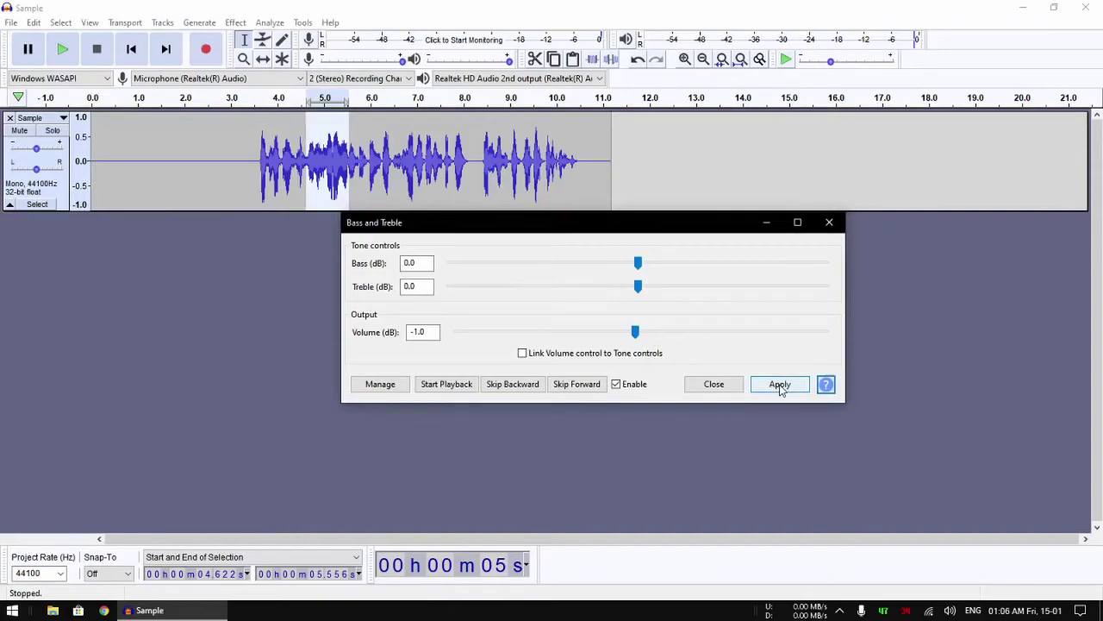
click(716, 384)
click(307, 283)
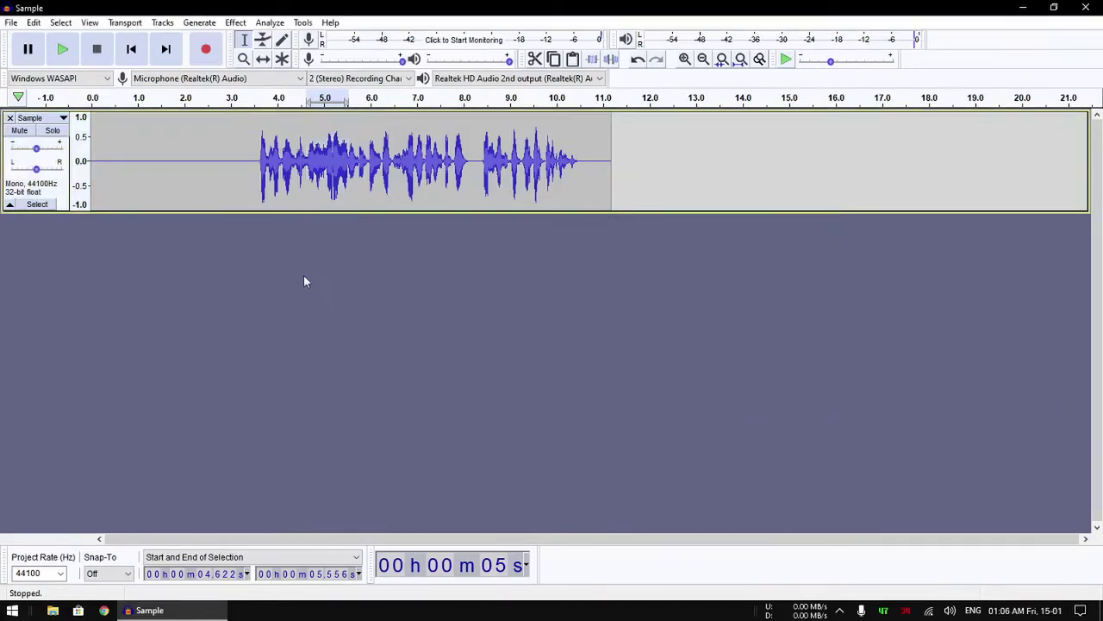
Step: Play the level-adjusted track from about 3.33 s to check the result, and stop playback
click(246, 170)
key(space)
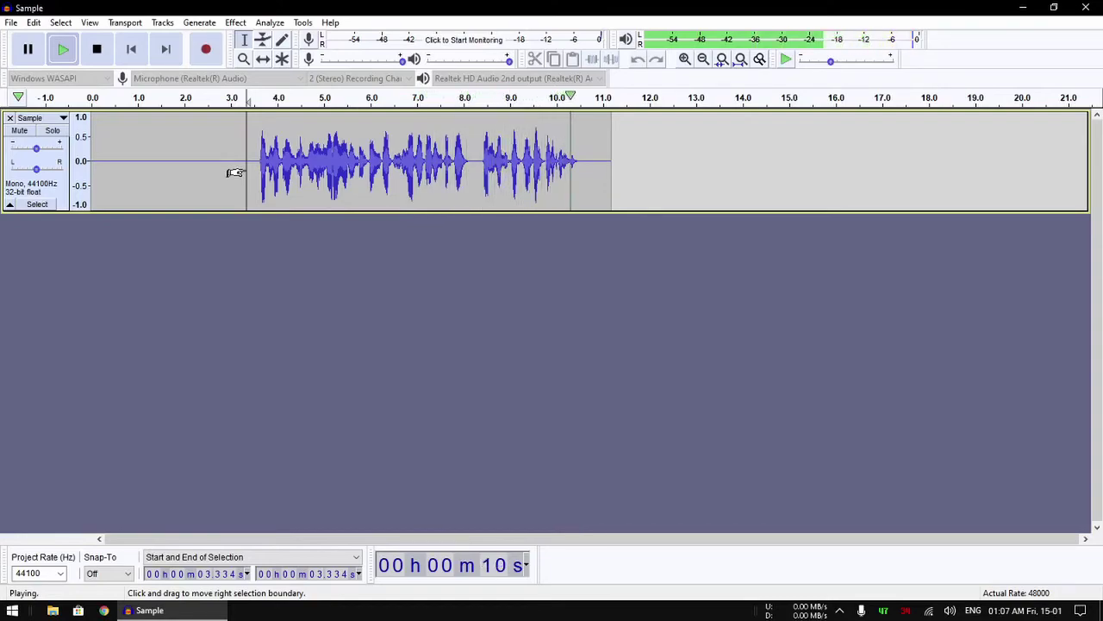
key(space)
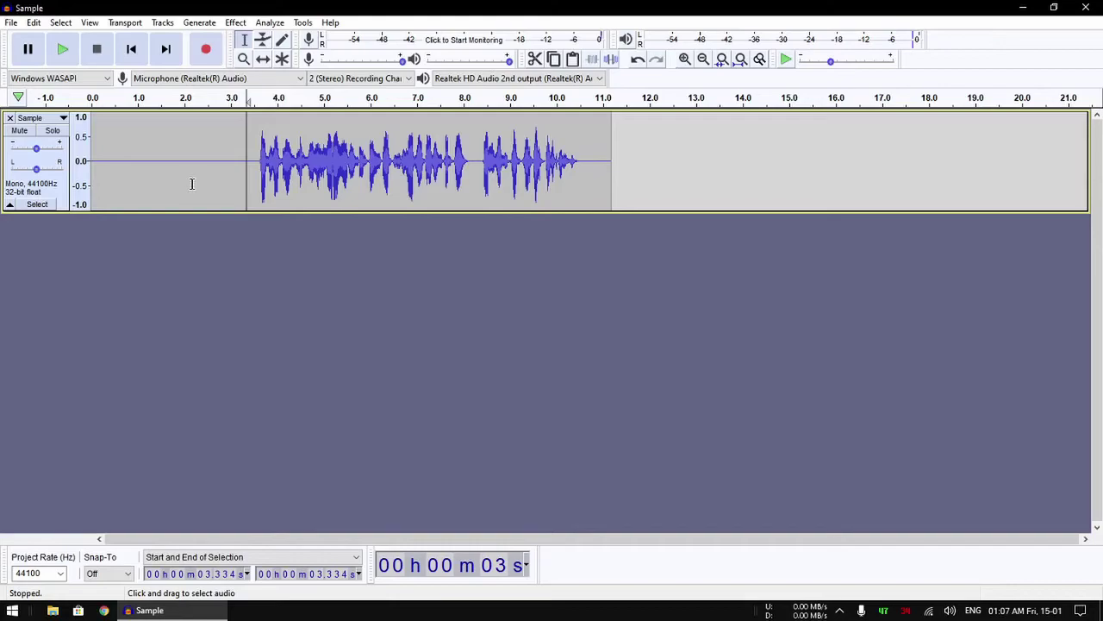
click(190, 184)
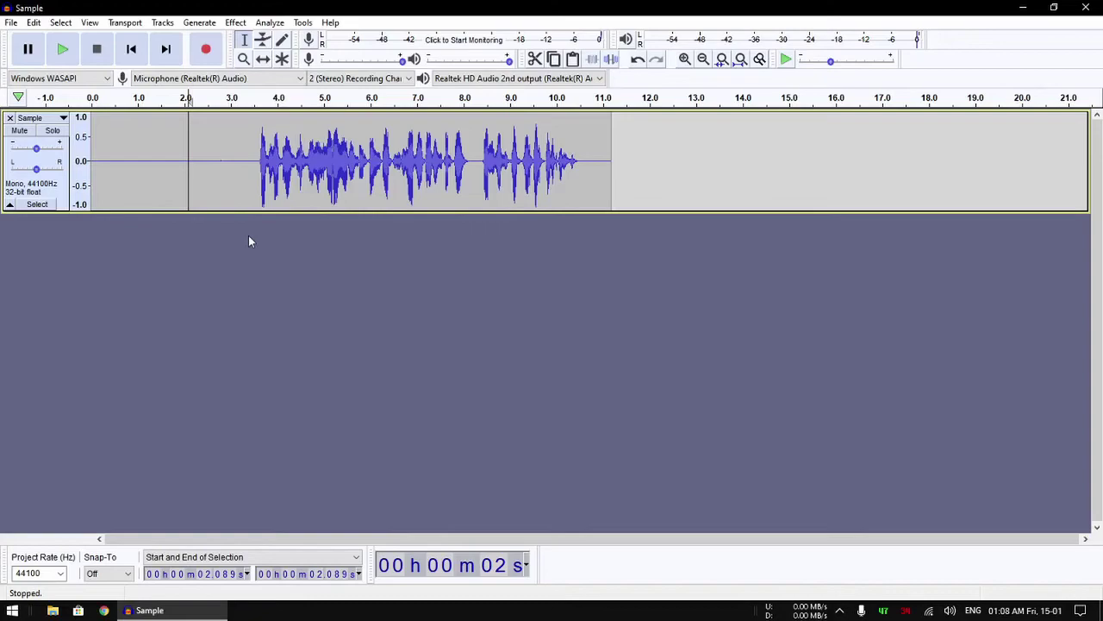
Step: Export the edited audio to the Desktop as a WAV file named Sample 1.wav
click(132, 160)
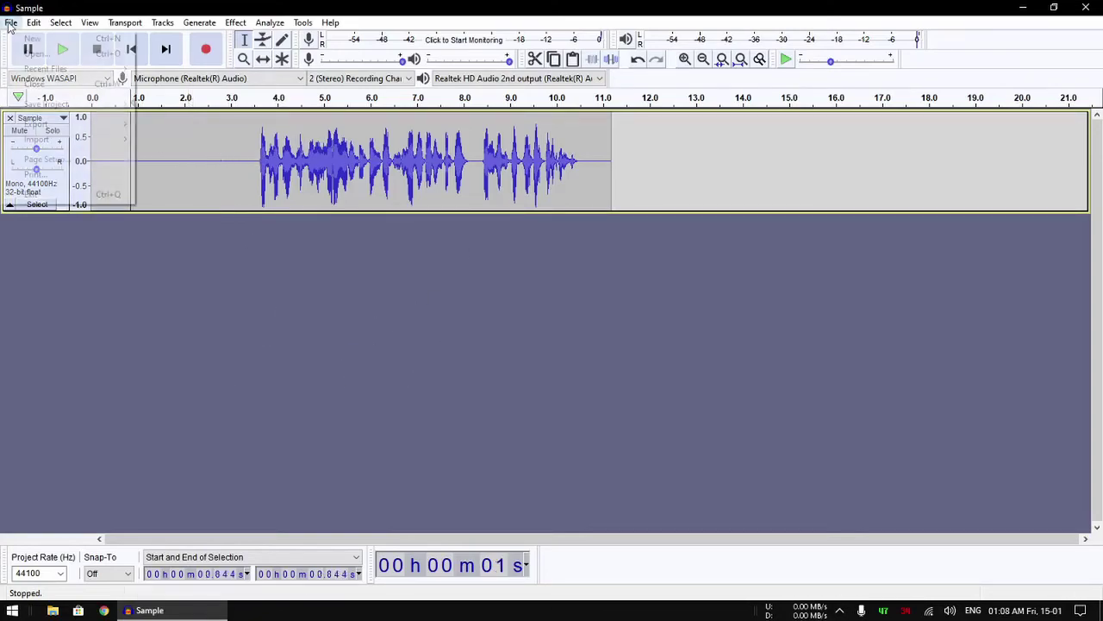
click(11, 22)
mouse_move(55, 129)
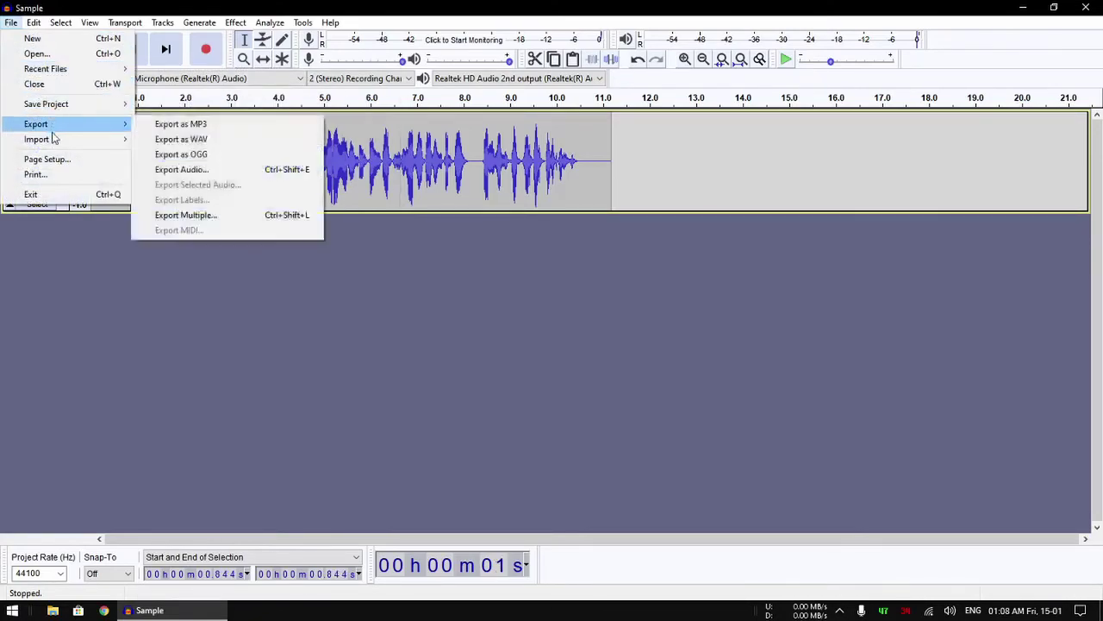
click(188, 142)
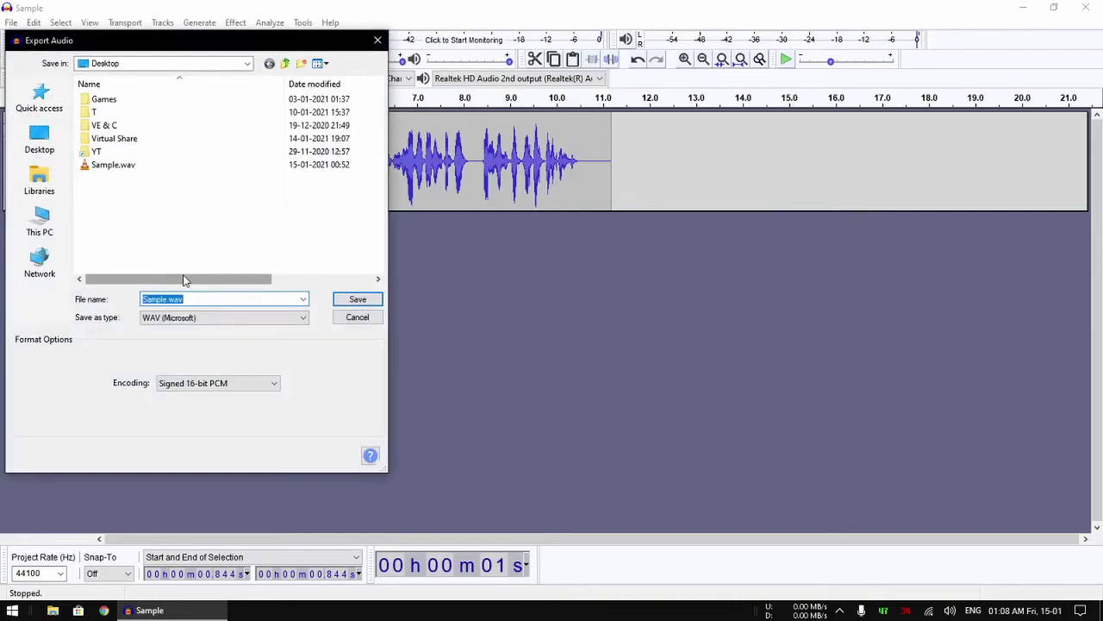
click(166, 300)
double_click(166, 300)
click(166, 300)
text(`1)
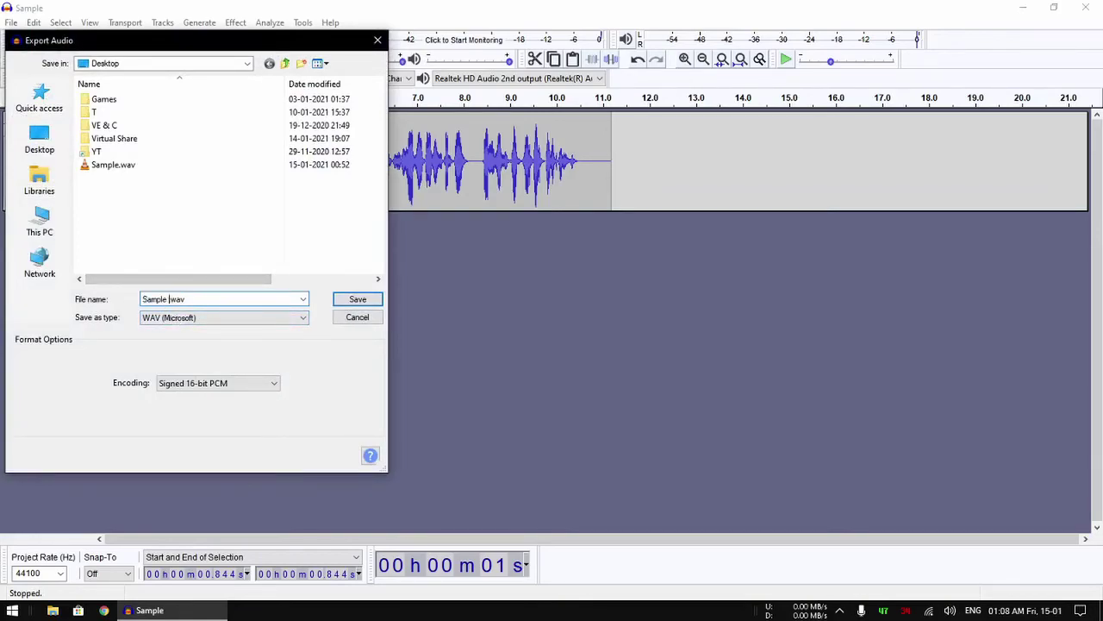
key(BackSpace)
key(BackSpace)
text(1)
click(356, 302)
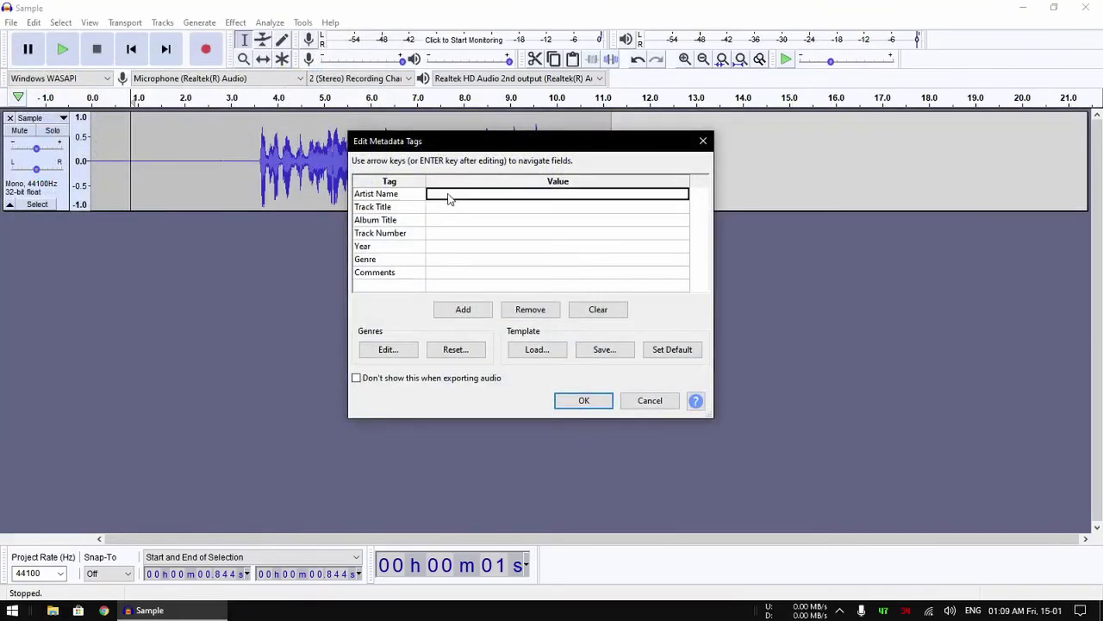
Step: Try the text dfg as the Artist Name tag, clear it, and complete the export with blank metadata
text(dfg)
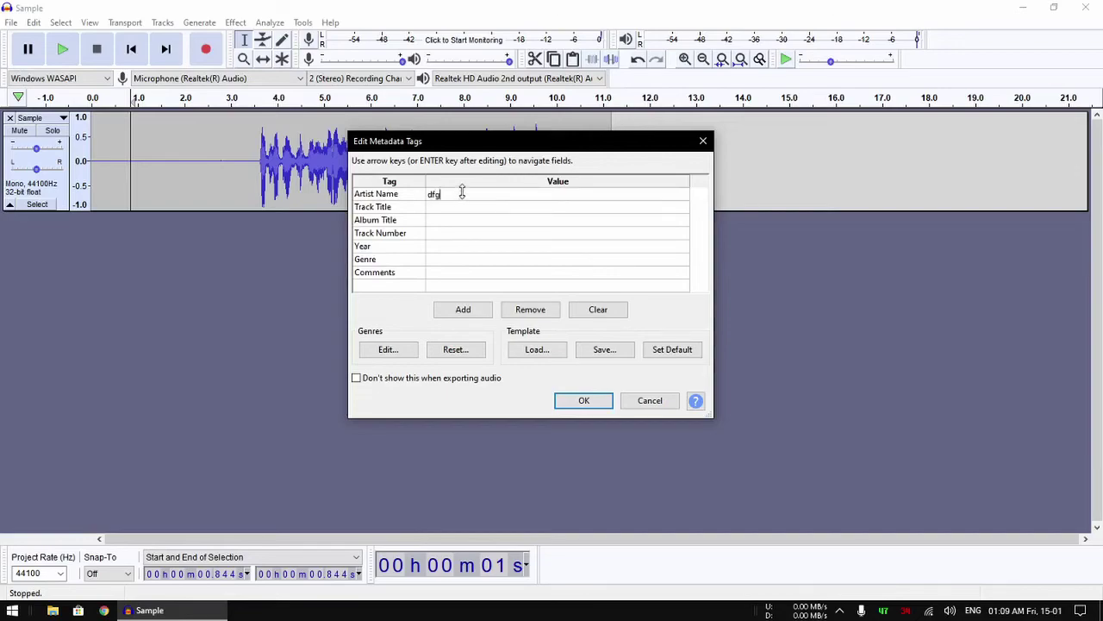
key(ctrl+a)
key(BackSpace)
click(584, 402)
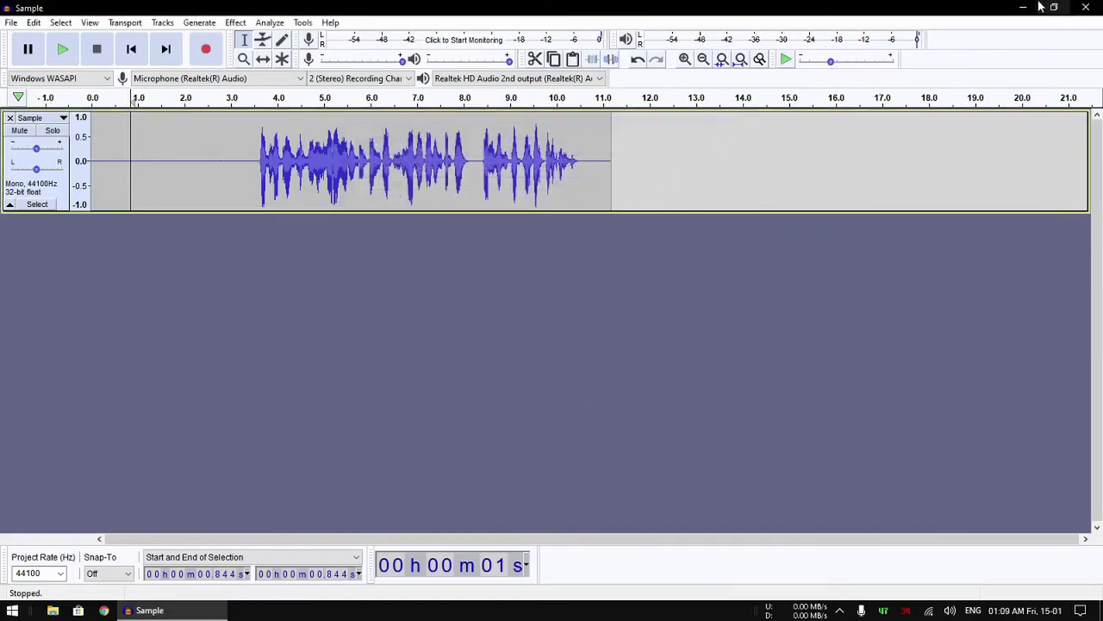
Step: Switch to the desktop and move the exported Sample 1.wav one column away from Sample.wav
click(1023, 7)
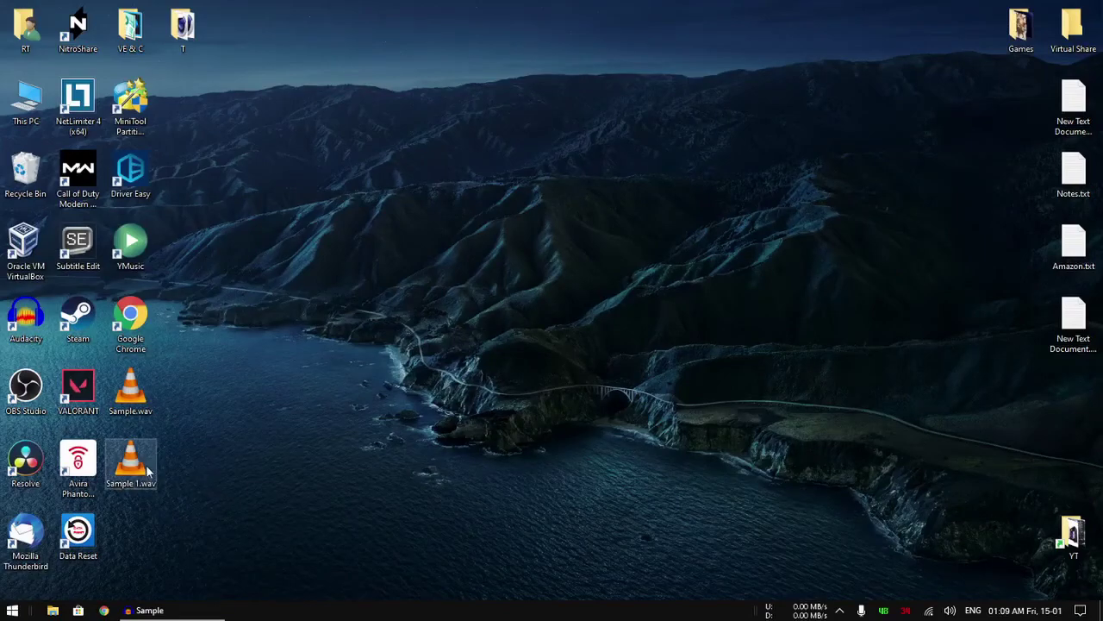
drag(148, 469, 201, 470)
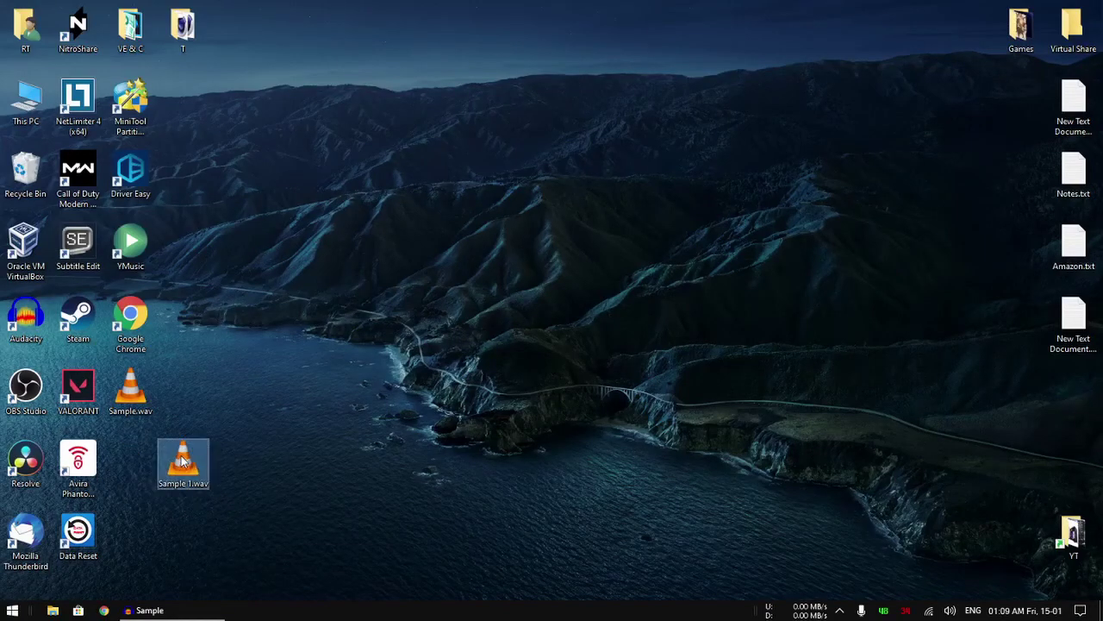